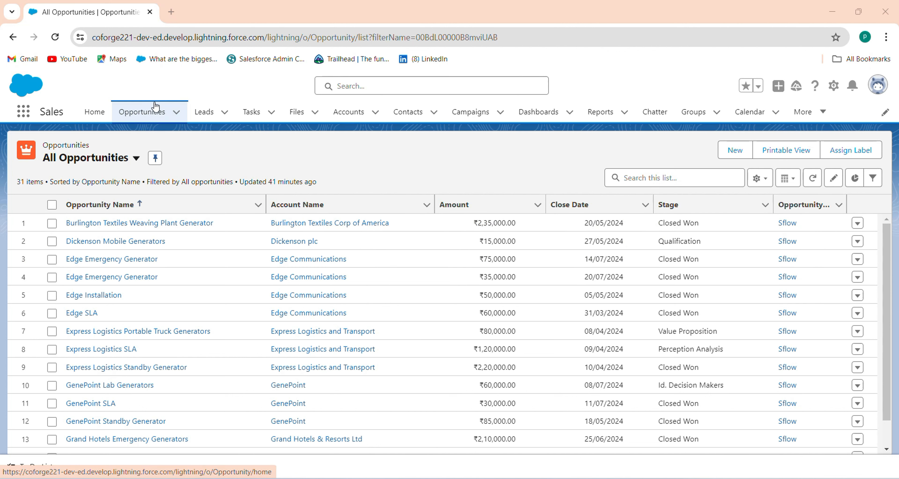
Open the first Edge Emergency Generator opportunity record, and open the Salesforce Setup area.
{"action": "left_click", "coordinate": [110, 262]}
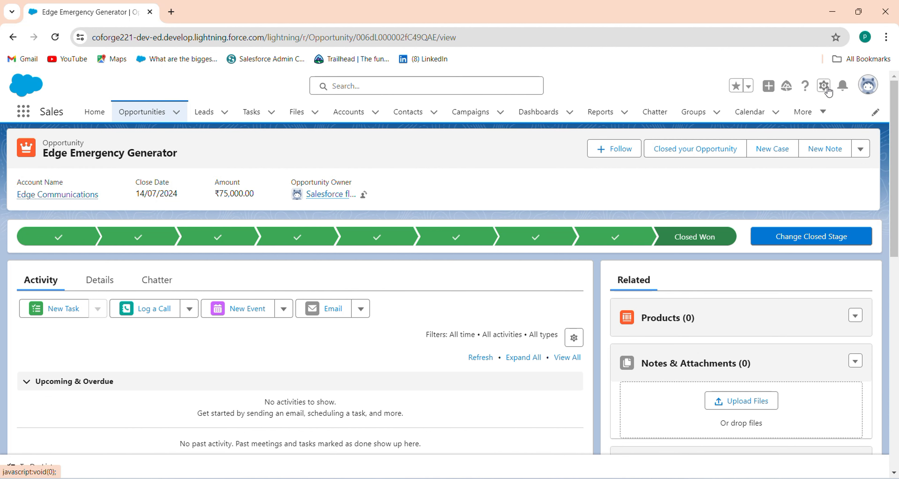
{"action": "left_click", "coordinate": [822, 87]}
{"action": "left_click", "coordinate": [763, 121]}
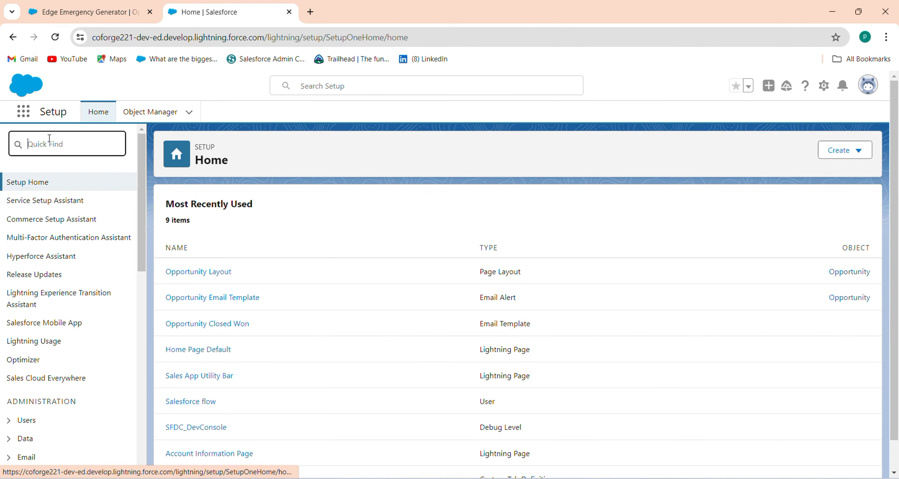
Search Setup for "flow" and open the Flows page under Process Automation.
{"action": "left_click", "coordinate": [49, 138]}
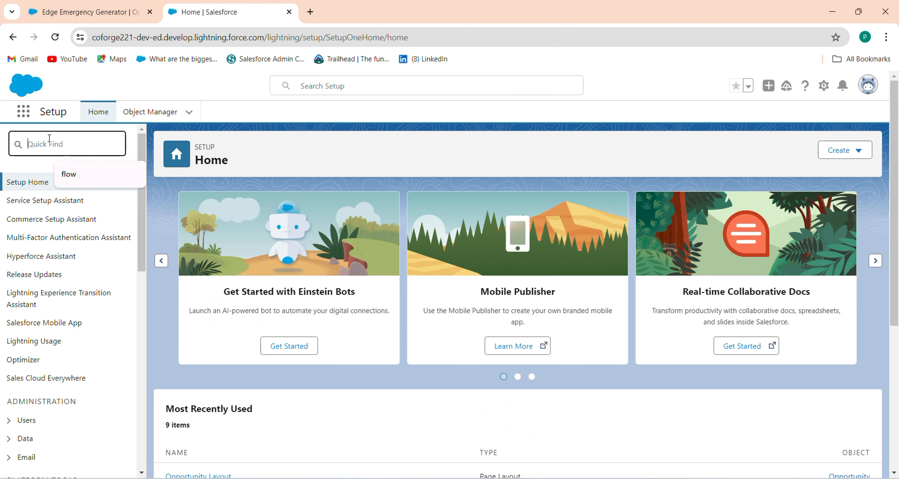
{"action": "type", "text": "fl"}
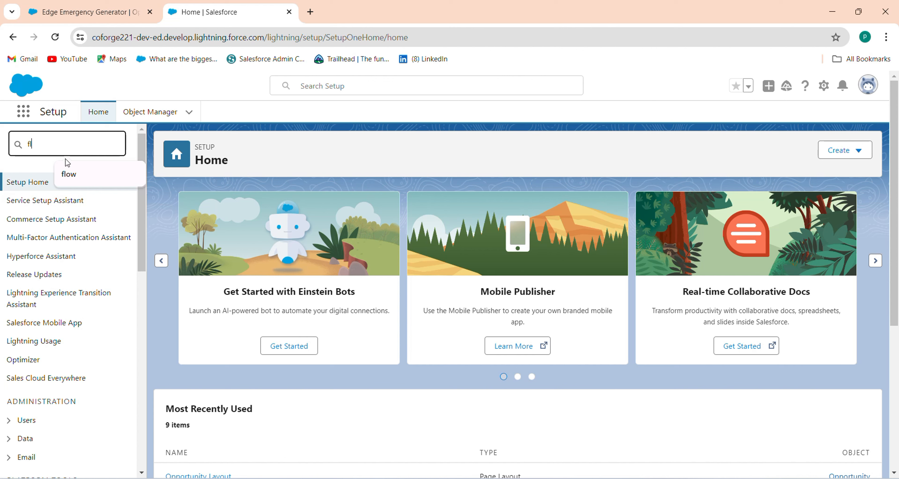
{"action": "type", "text": "ow"}
{"action": "scroll", "coordinate": [30, 273], "scroll_direction": "down", "scroll_amount": 5}
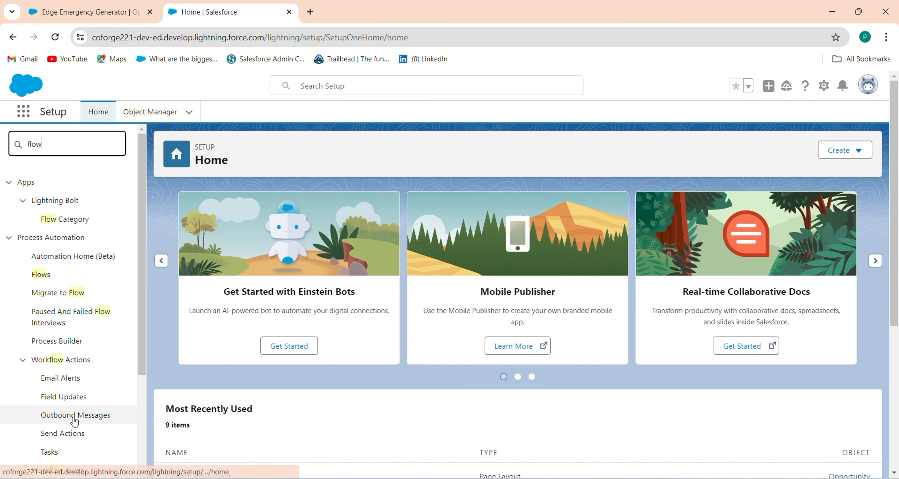
{"action": "left_click", "coordinate": [40, 276]}
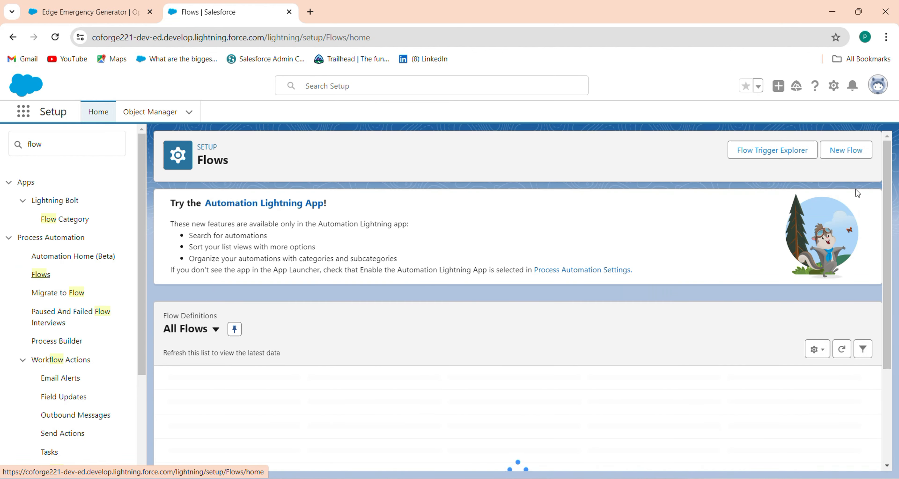
Create a new flow from scratch with the Screen Flow type.
{"action": "left_click", "coordinate": [840, 154]}
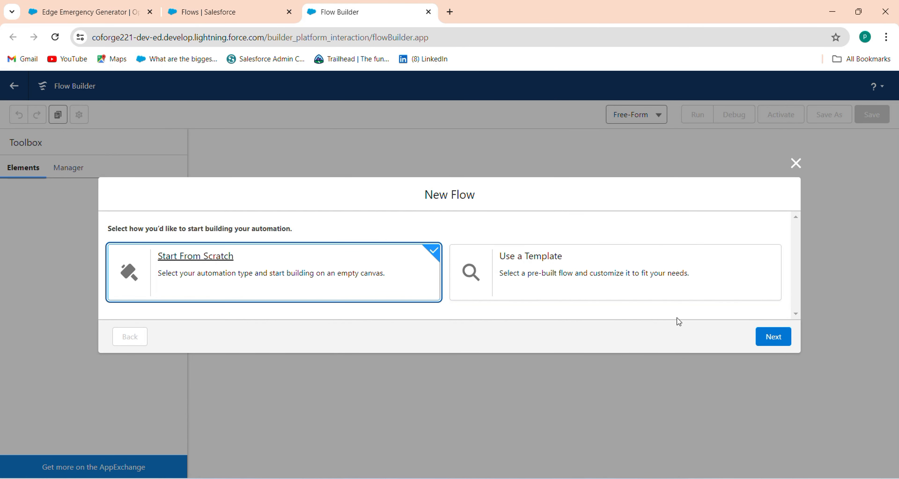
{"action": "left_click", "coordinate": [780, 347]}
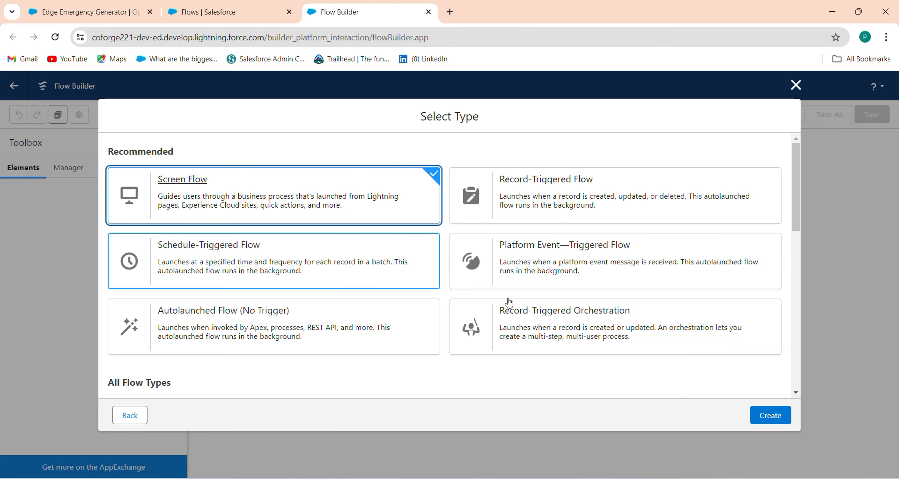
{"action": "left_click", "coordinate": [771, 415]}
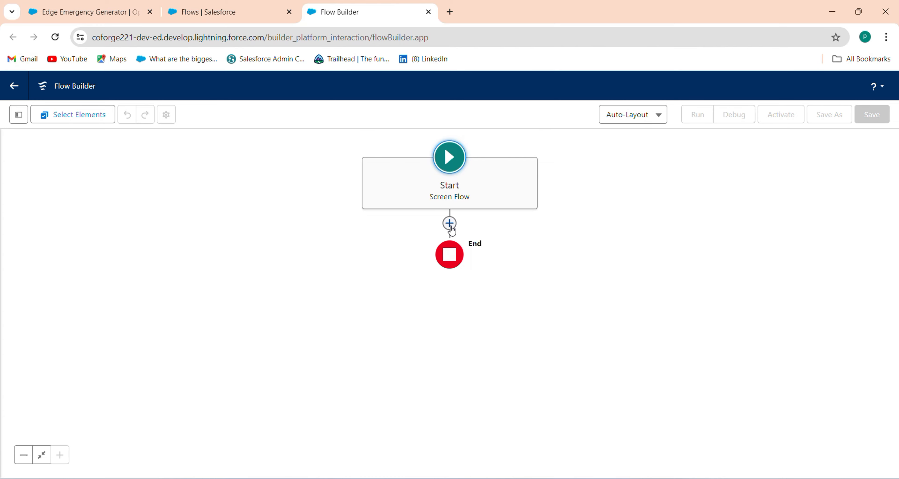
Insert a Screen element between Start and End, and place a Name component on its canvas.
{"action": "left_click", "coordinate": [449, 223]}
{"action": "left_click", "coordinate": [401, 280]}
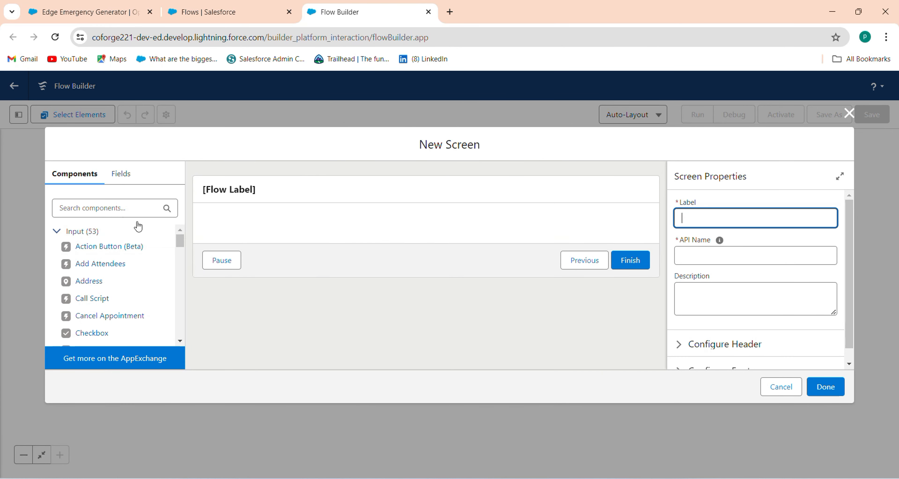
{"action": "left_click", "coordinate": [128, 211]}
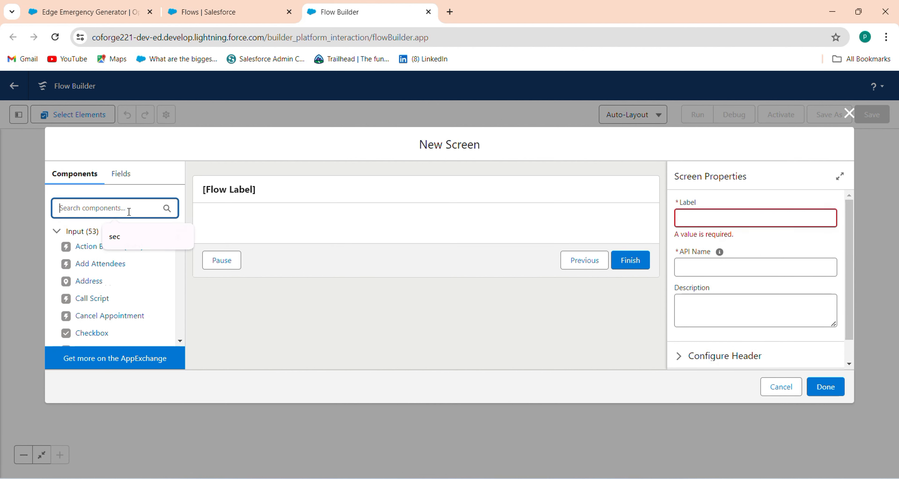
{"action": "type", "text": "name"}
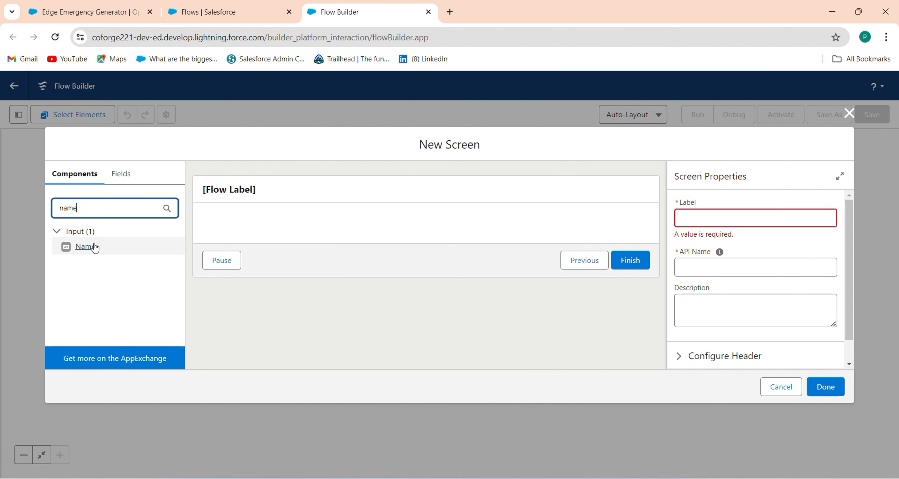
{"action": "left_click_drag", "start_coordinate": [92, 247], "coordinate": [232, 228]}
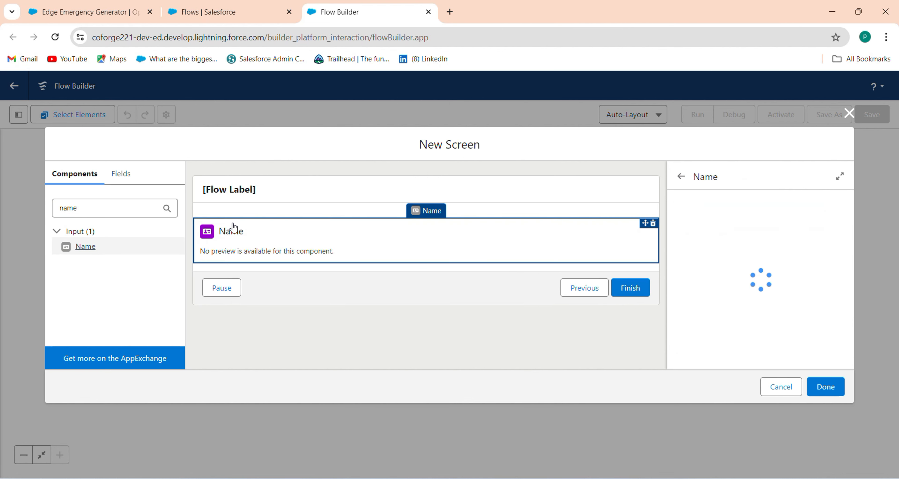
Set the Name component's API name to Full_Name.
{"action": "left_click", "coordinate": [777, 222]}
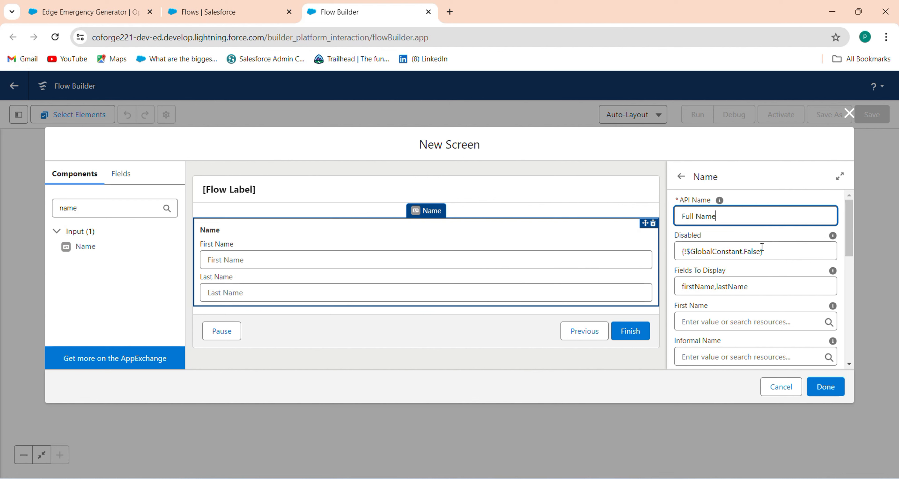
{"action": "left_click", "coordinate": [768, 242]}
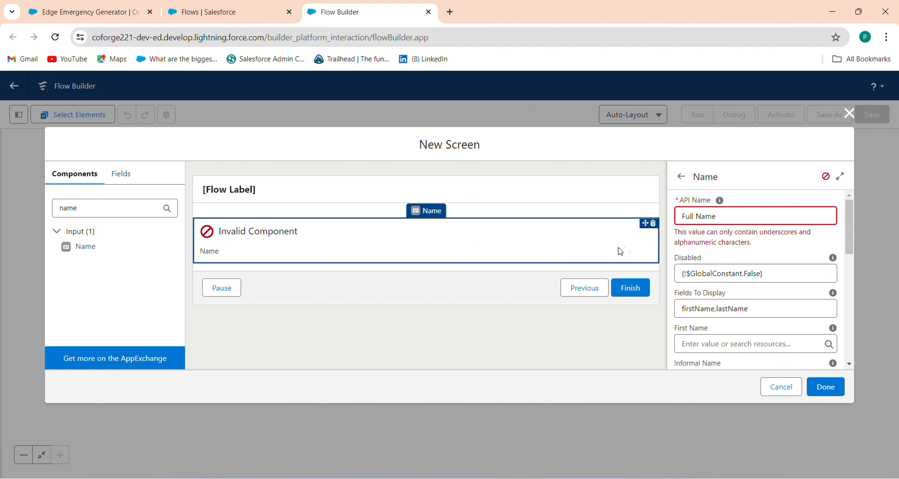
{"action": "left_click", "coordinate": [696, 216]}
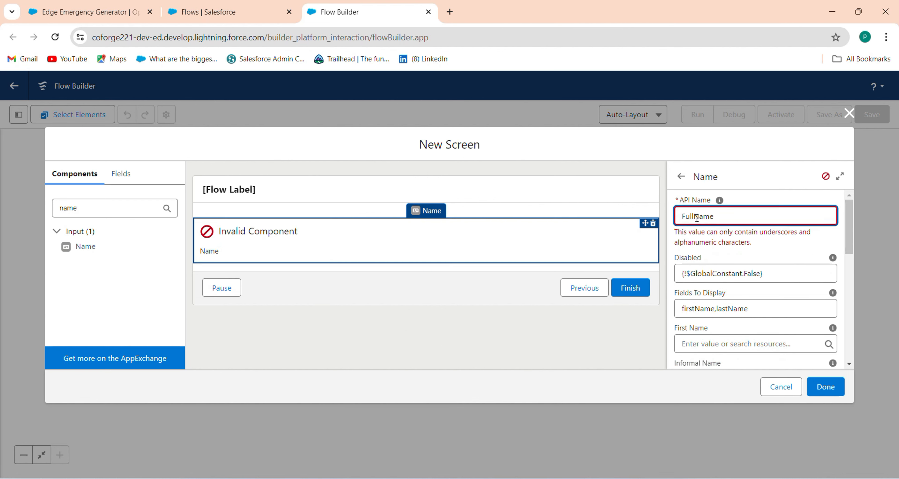
{"action": "left_click", "coordinate": [803, 248]}
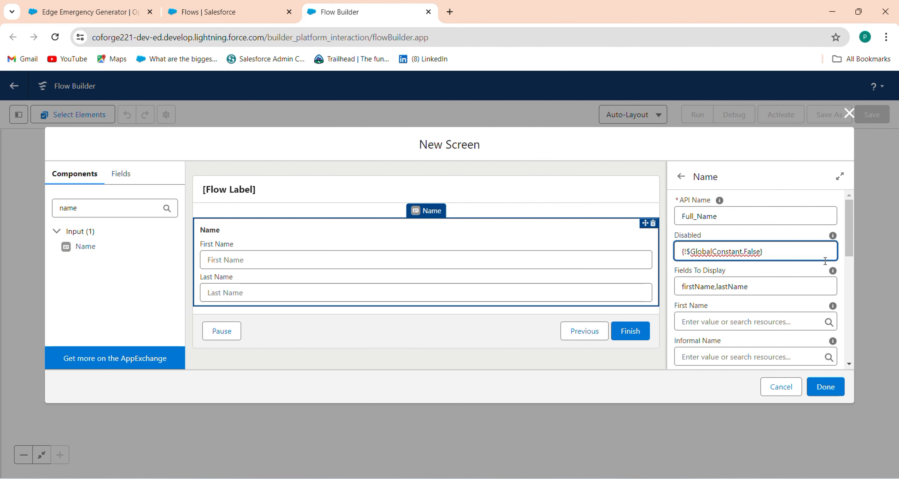
Find the Phone component, place it below the Name component, and set its API name to Phone.
{"action": "left_click", "coordinate": [89, 209]}
{"action": "key", "text": "BackSpace"}
{"action": "key", "text": "BackSpace"}
{"action": "key", "text": "BackSpace"}
{"action": "key", "text": "BackSpace"}
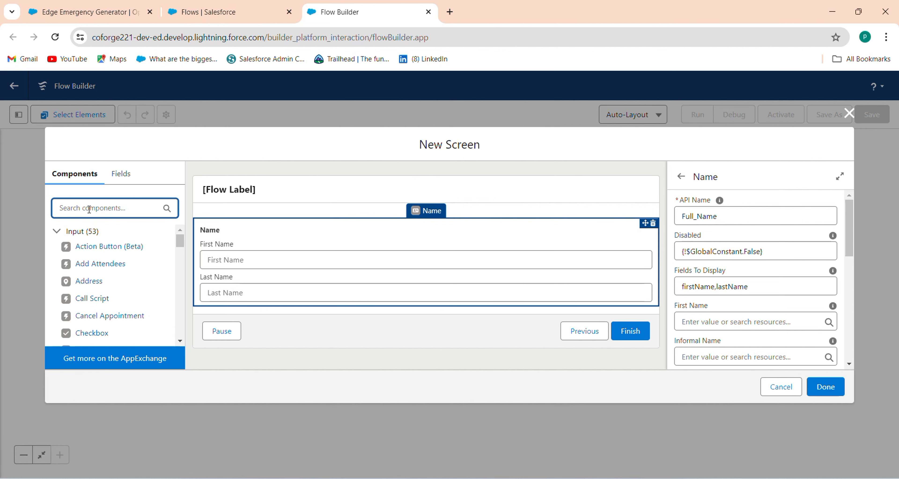
{"action": "type", "text": "pho"}
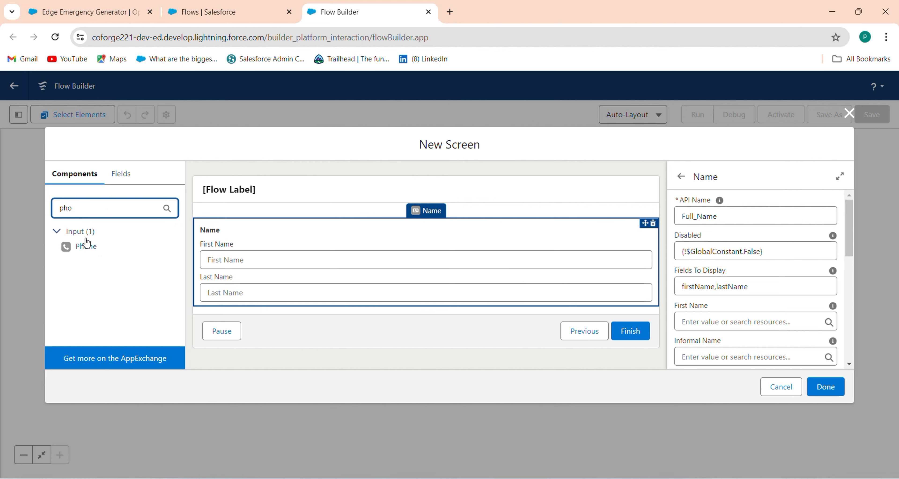
{"action": "left_click_drag", "start_coordinate": [87, 242], "coordinate": [282, 308]}
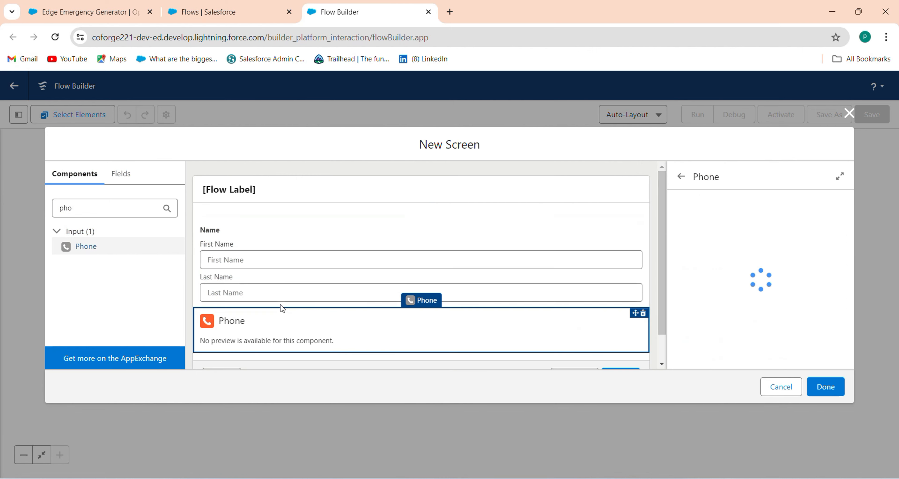
{"action": "left_click", "coordinate": [743, 218]}
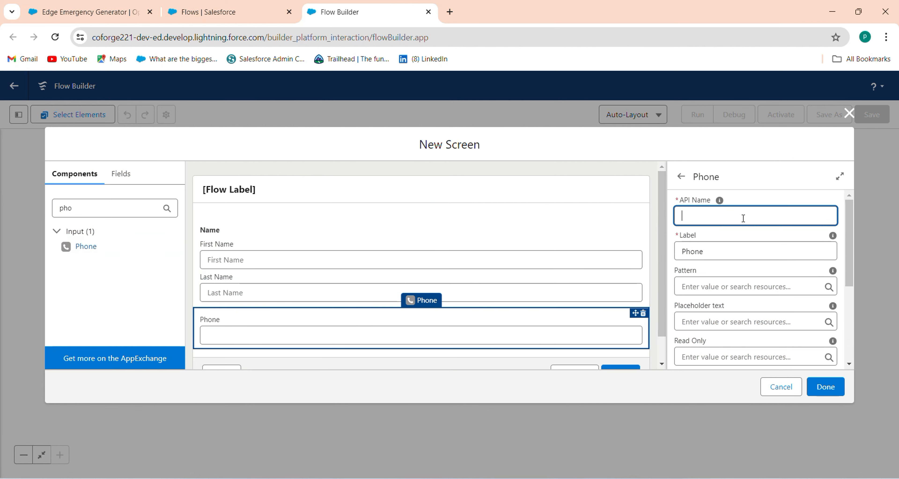
{"action": "type", "text": "Phone"}
{"action": "left_click", "coordinate": [765, 237]}
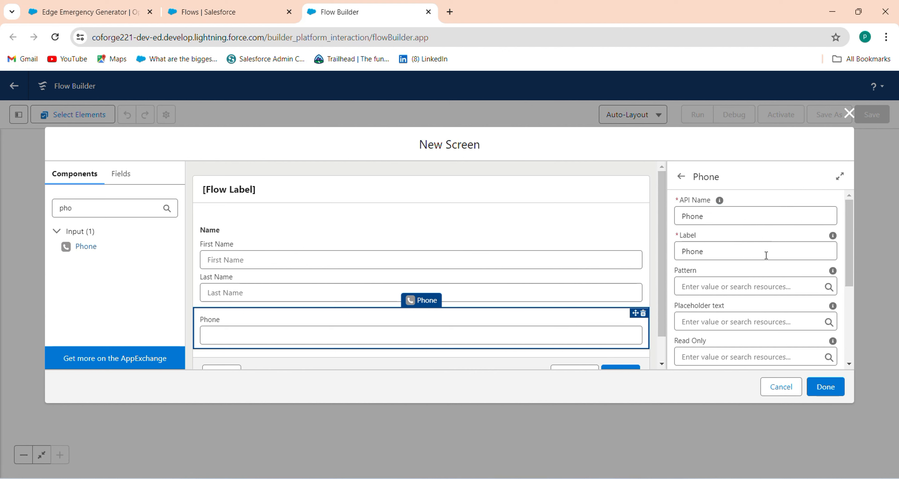
Make the Phone component required by setting Required to $GlobalConstant.True.
{"action": "left_click_drag", "start_coordinate": [851, 258], "coordinate": [843, 351]}
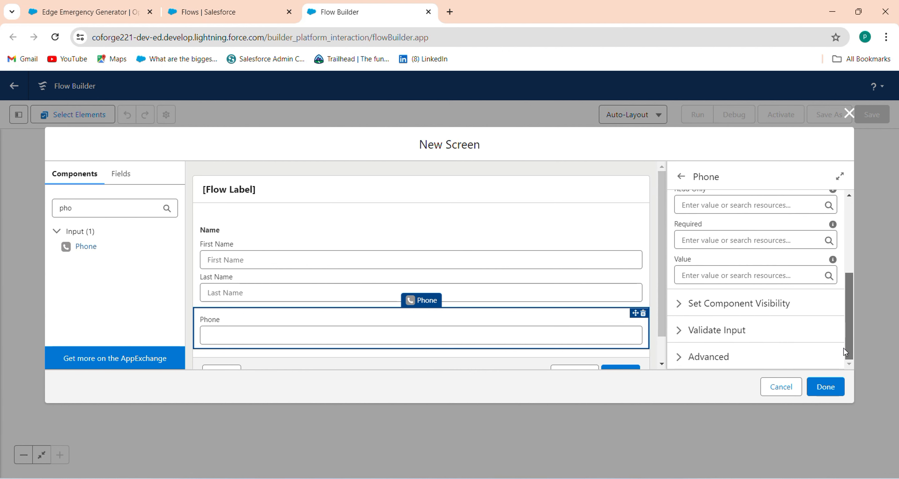
{"action": "left_click", "coordinate": [696, 240]}
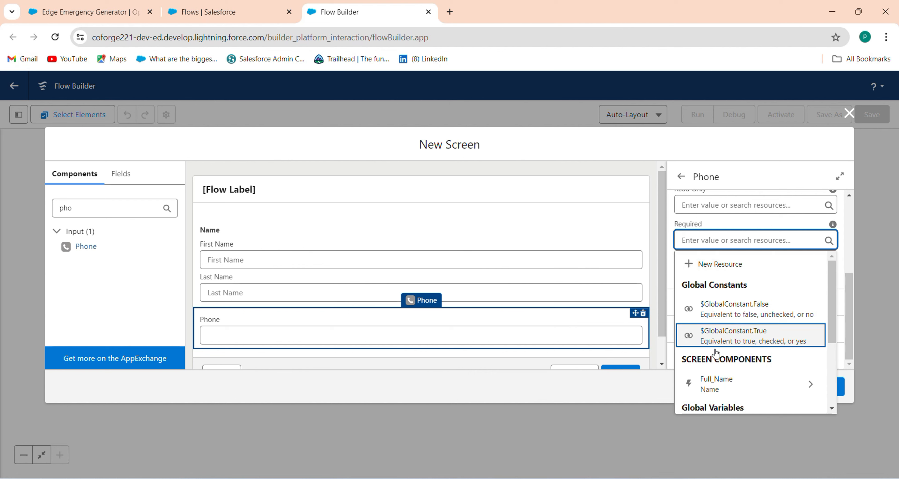
{"action": "left_click", "coordinate": [743, 342]}
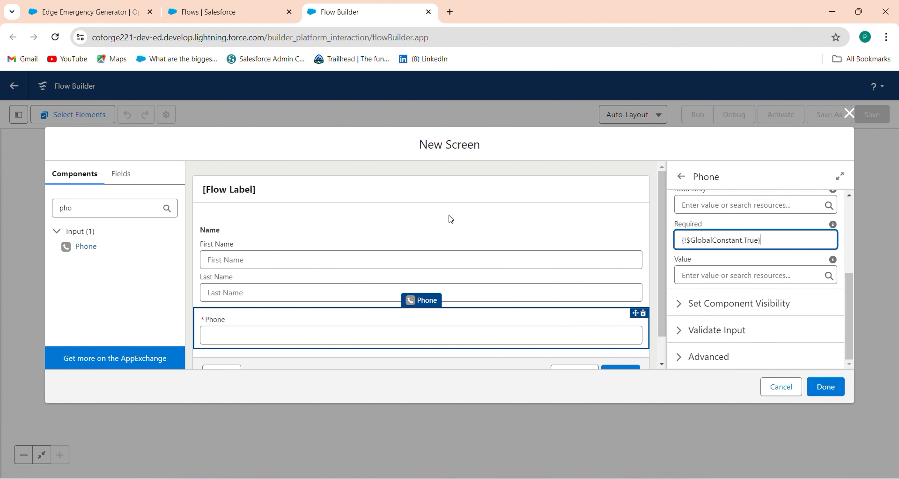
Change the Name component's label to "Full Name".
{"action": "left_click", "coordinate": [457, 236]}
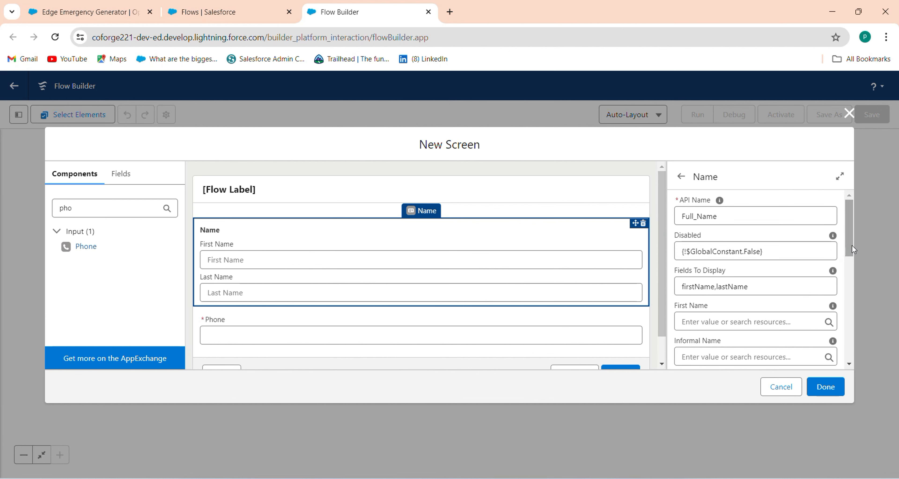
{"action": "left_click_drag", "start_coordinate": [850, 244], "coordinate": [858, 275]}
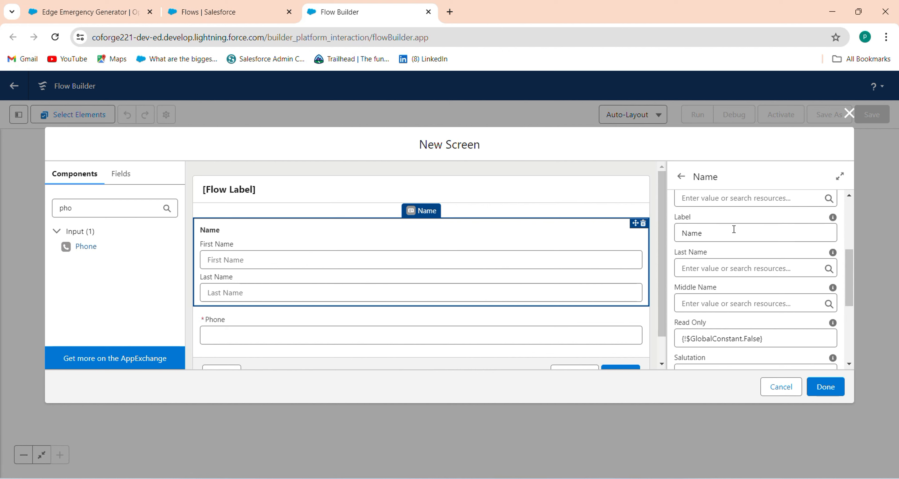
{"action": "left_click_drag", "start_coordinate": [733, 229], "coordinate": [585, 251]}
{"action": "type", "text": "Fu"}
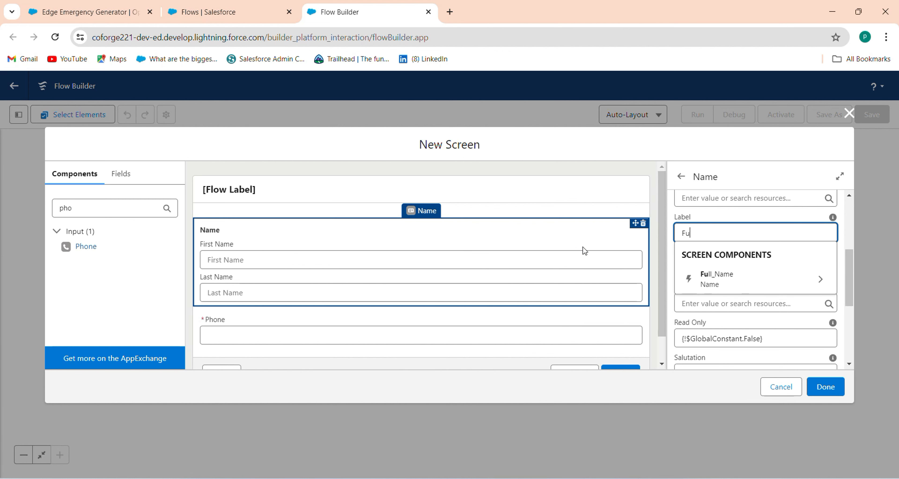
{"action": "type", "text": "ll"}
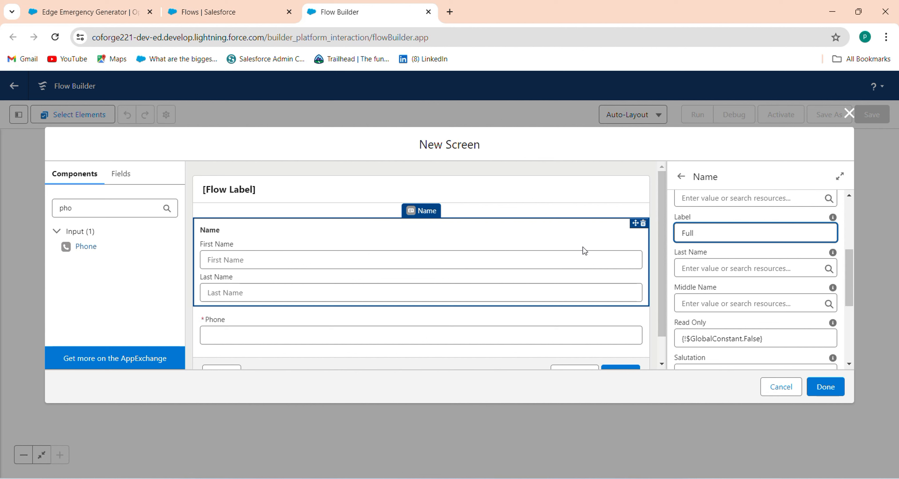
{"action": "type", "text": " Name"}
{"action": "left_click", "coordinate": [770, 222]}
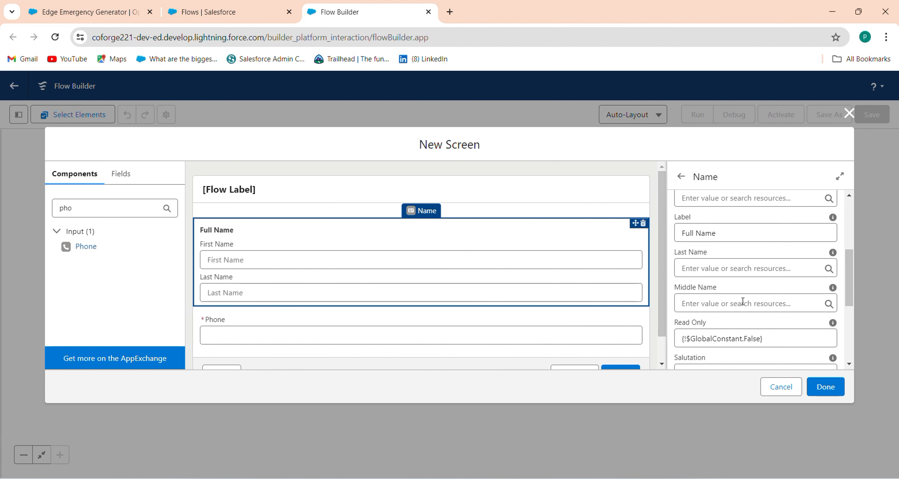
{"action": "left_click_drag", "start_coordinate": [851, 294], "coordinate": [842, 366]}
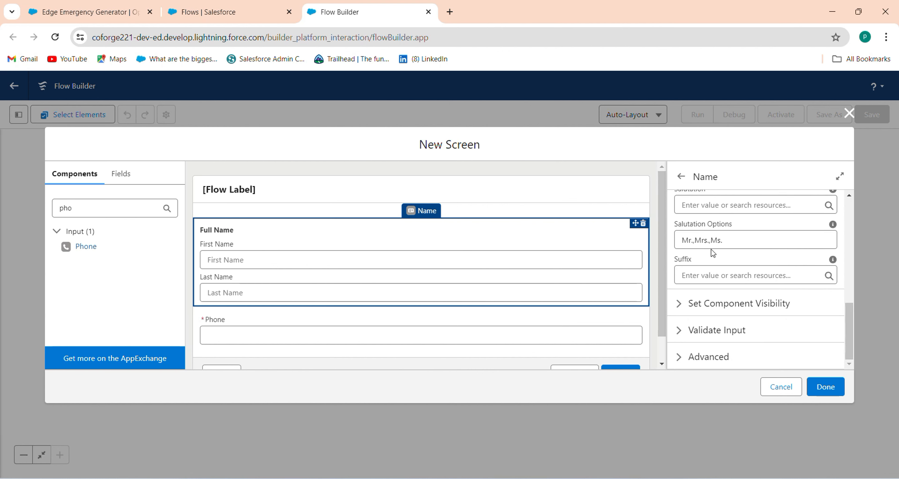
{"action": "left_click", "coordinate": [745, 243]}
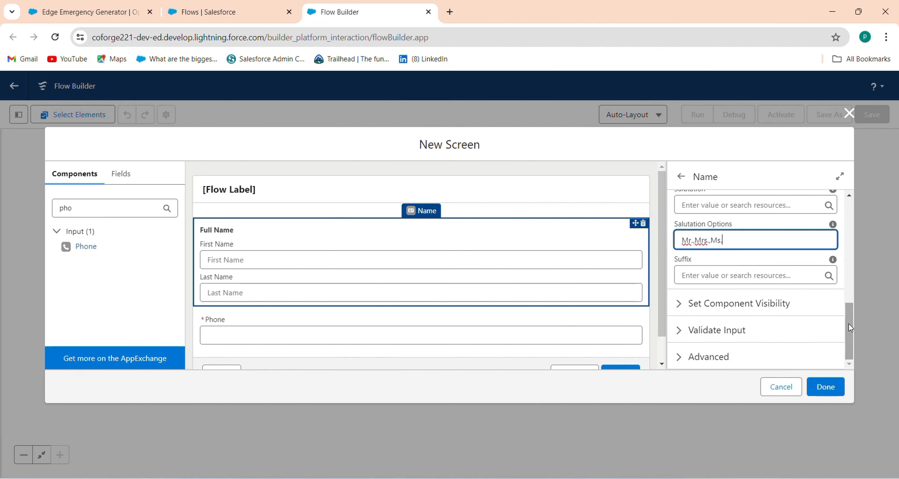
{"action": "left_click", "coordinate": [848, 334]}
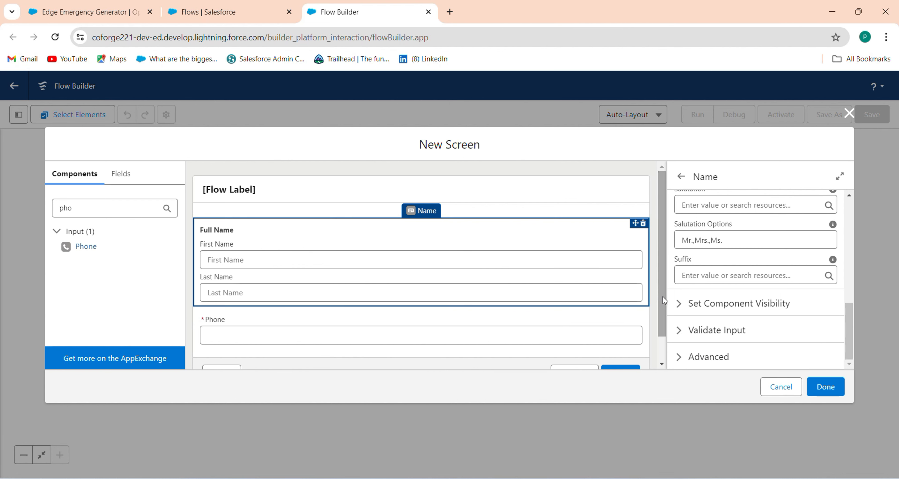
{"action": "left_click_drag", "start_coordinate": [663, 300], "coordinate": [663, 259]}
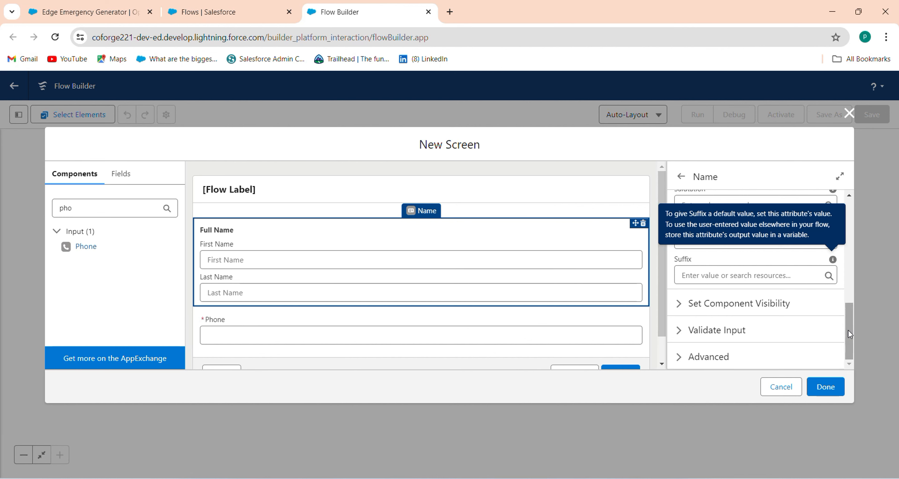
{"action": "left_click_drag", "start_coordinate": [848, 329], "coordinate": [865, 234]}
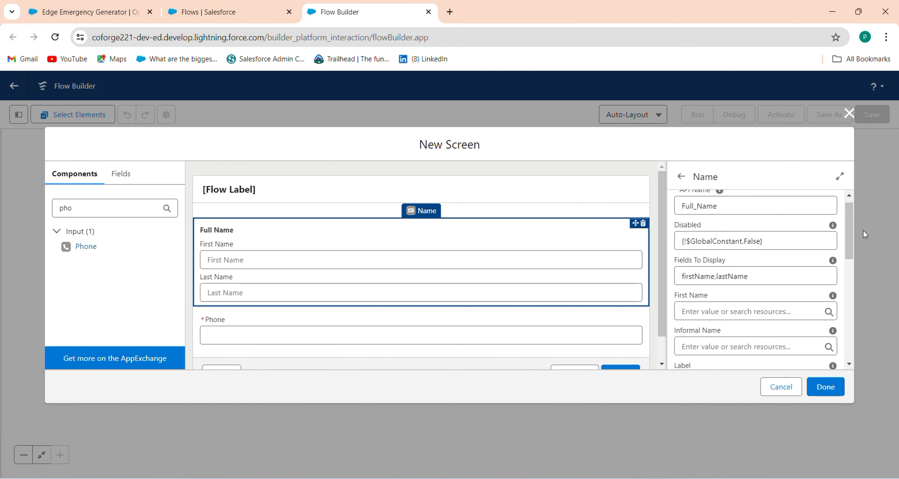
{"action": "left_click", "coordinate": [783, 240]}
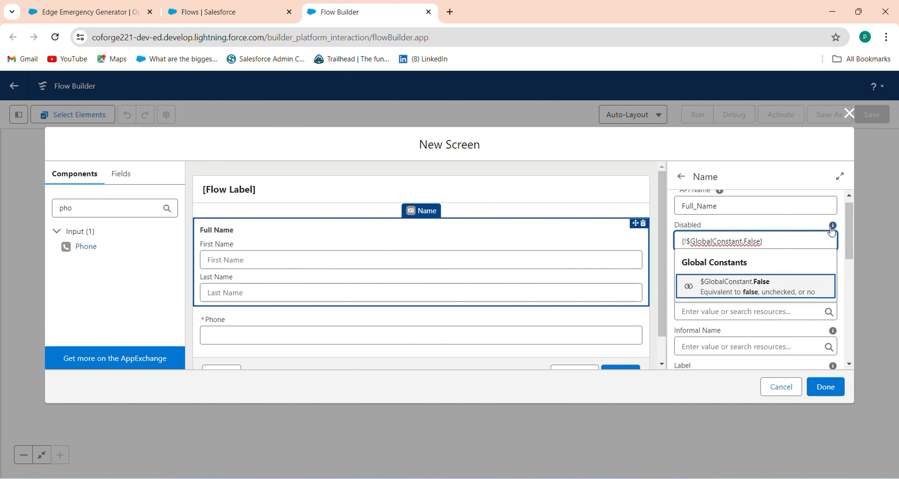
{"action": "left_click", "coordinate": [813, 224]}
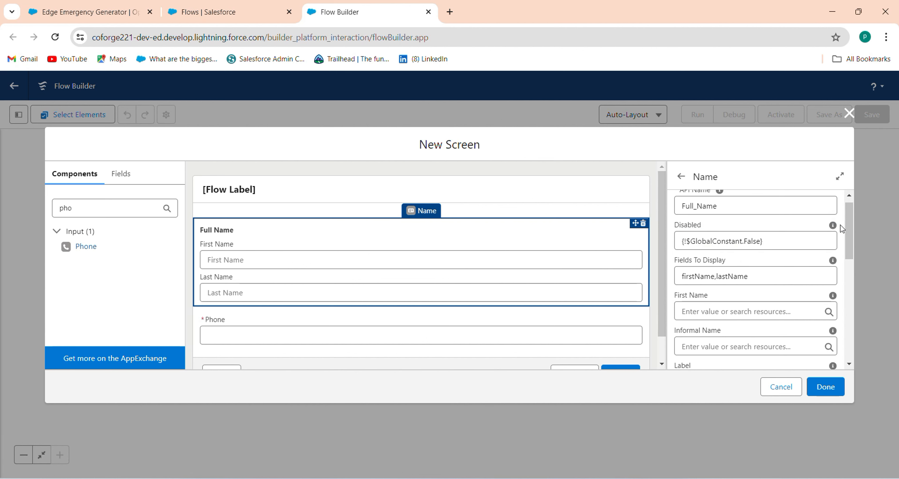
Find the Long Text Area component and place it below the Phone component on the screen.
{"action": "mouse_move", "coordinate": [833, 226]}
{"action": "left_click_drag", "start_coordinate": [100, 212], "coordinate": [14, 206]}
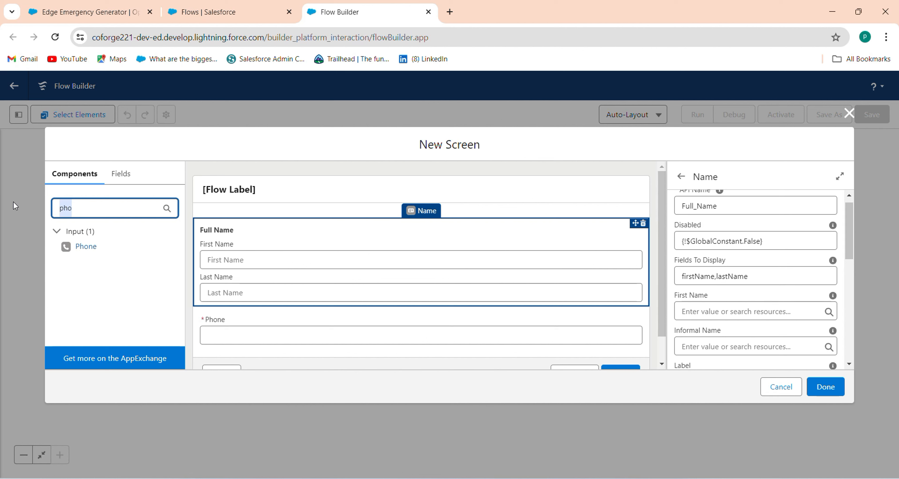
{"action": "key", "text": "BackSpace"}
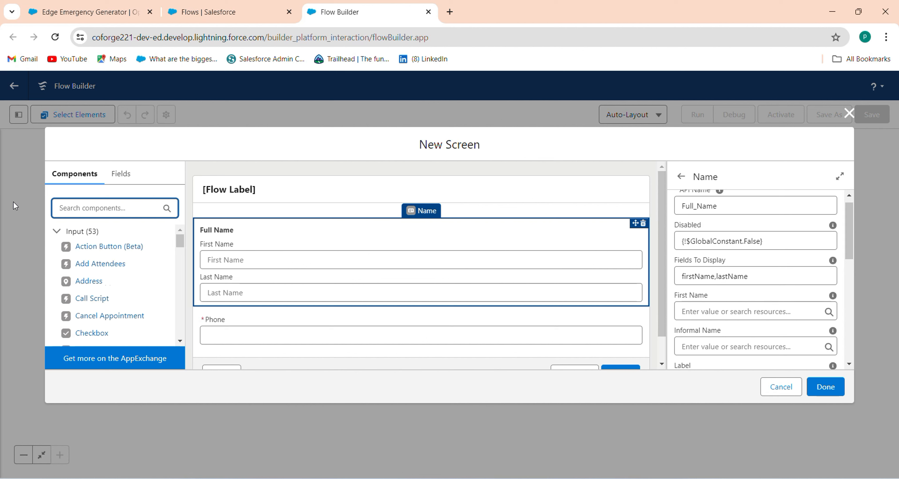
{"action": "type", "text": "com"}
{"action": "key", "text": "BackSpace"}
{"action": "key", "text": "BackSpace"}
{"action": "key", "text": "BackSpace"}
{"action": "type", "text": "tex"}
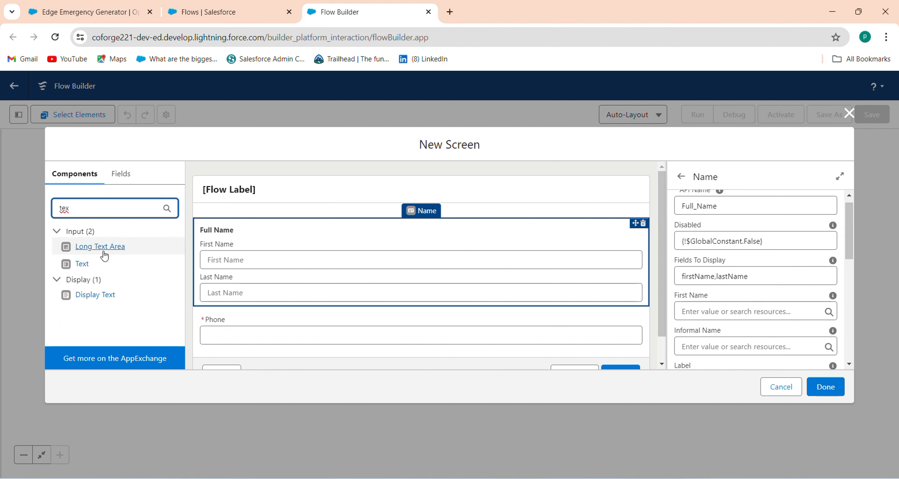
{"action": "left_click_drag", "start_coordinate": [103, 252], "coordinate": [304, 345]}
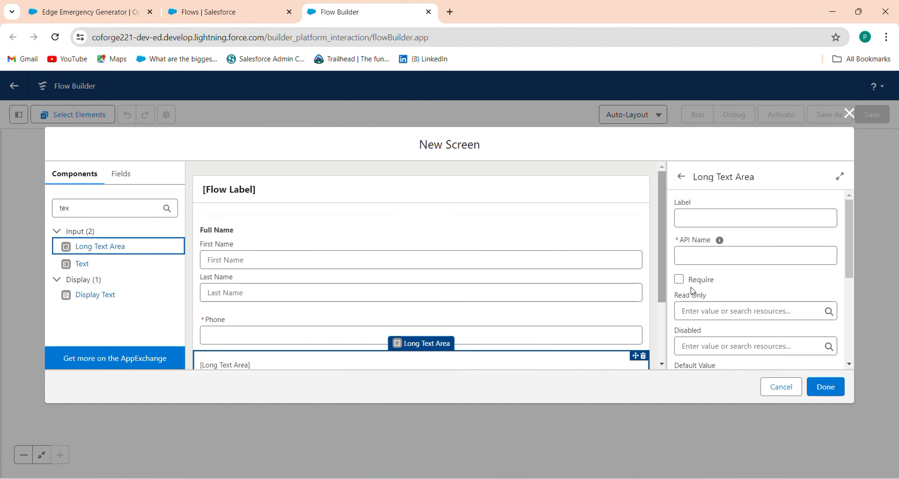
Set the Long Text Area's label and API name to Comments and make it required.
{"action": "left_click", "coordinate": [705, 220]}
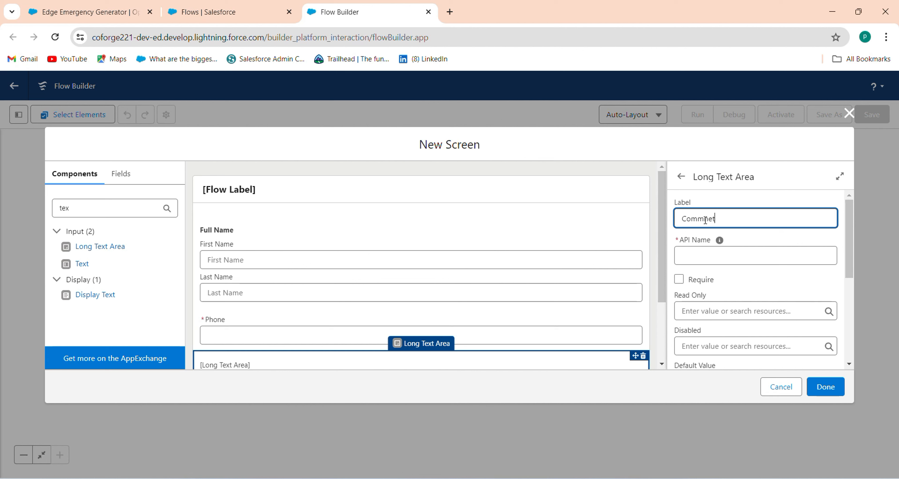
{"action": "key", "text": "BackSpace"}
{"action": "left_click", "coordinate": [697, 253]}
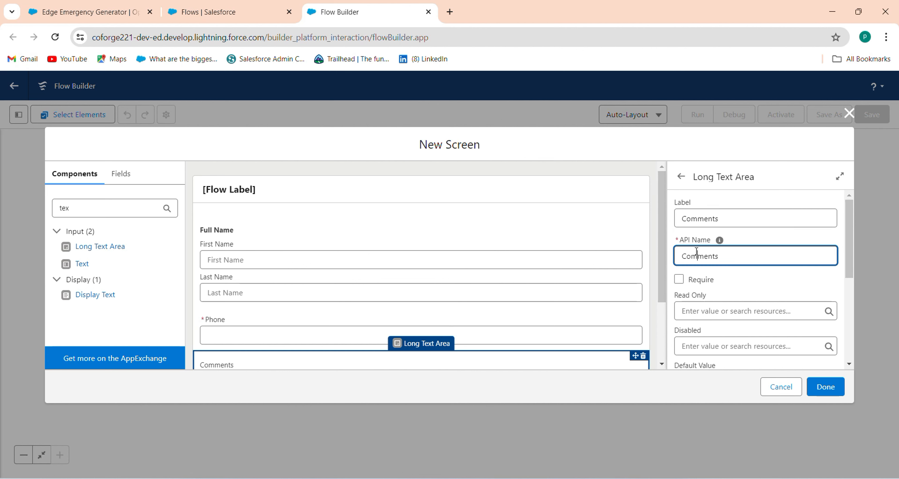
{"action": "left_click", "coordinate": [679, 279]}
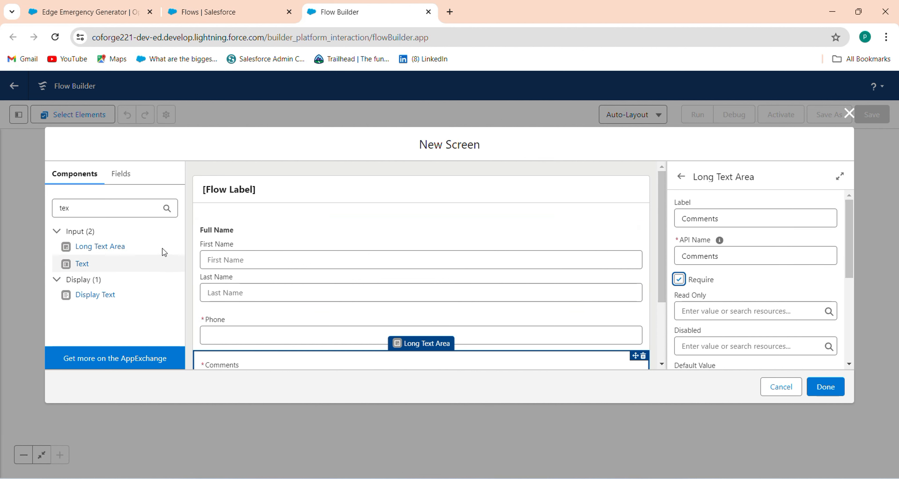
Find the Email component, place it between Phone and Comments, and set its API name to Email.
{"action": "double_click", "coordinate": [84, 208]}
{"action": "key", "text": "BackSpace"}
{"action": "type", "text": "email"}
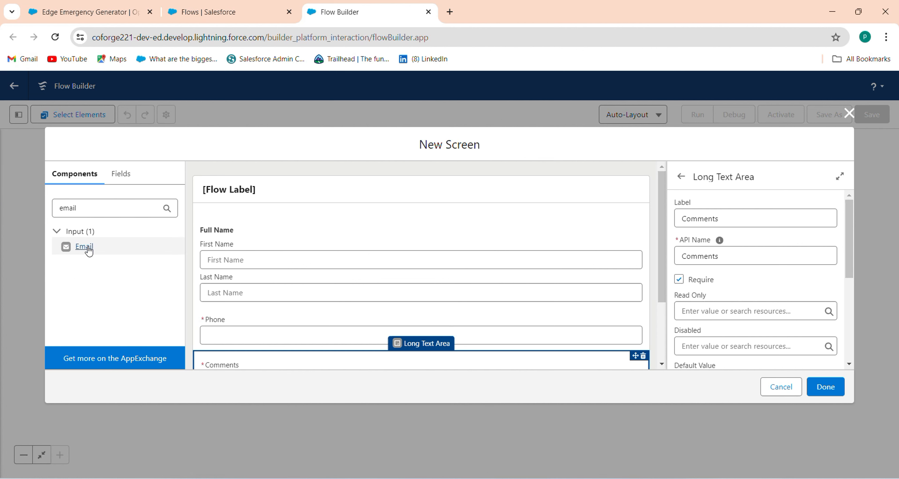
{"action": "left_click_drag", "start_coordinate": [85, 247], "coordinate": [280, 342]}
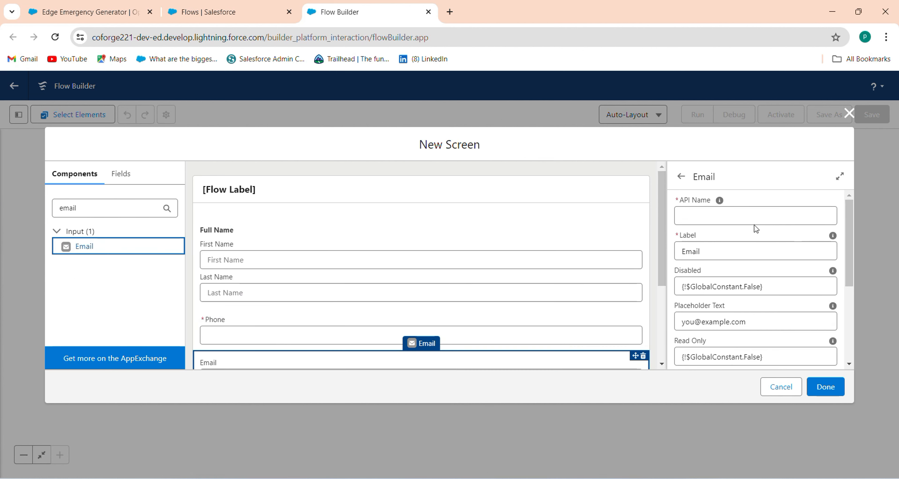
{"action": "left_click", "coordinate": [751, 222]}
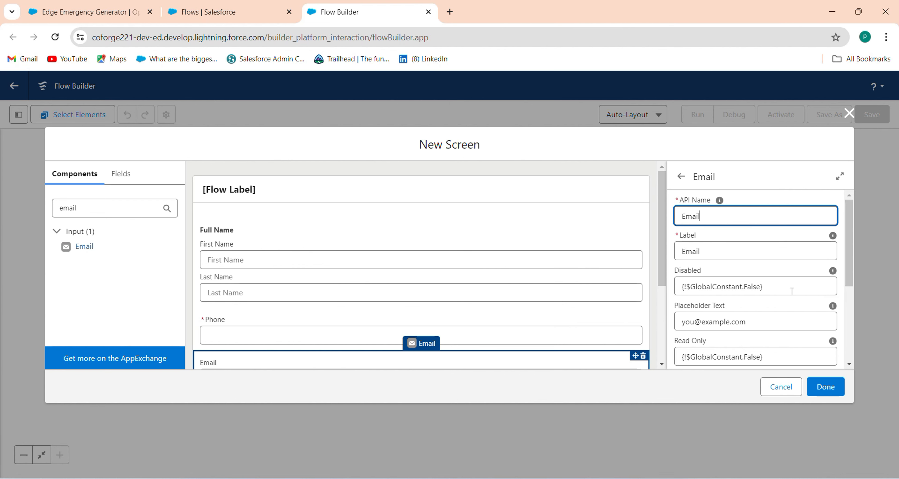
Make the Email component required by setting Required to $GlobalConstant.True.
{"action": "scroll", "coordinate": [761, 263], "scroll_direction": "down", "scroll_amount": 4}
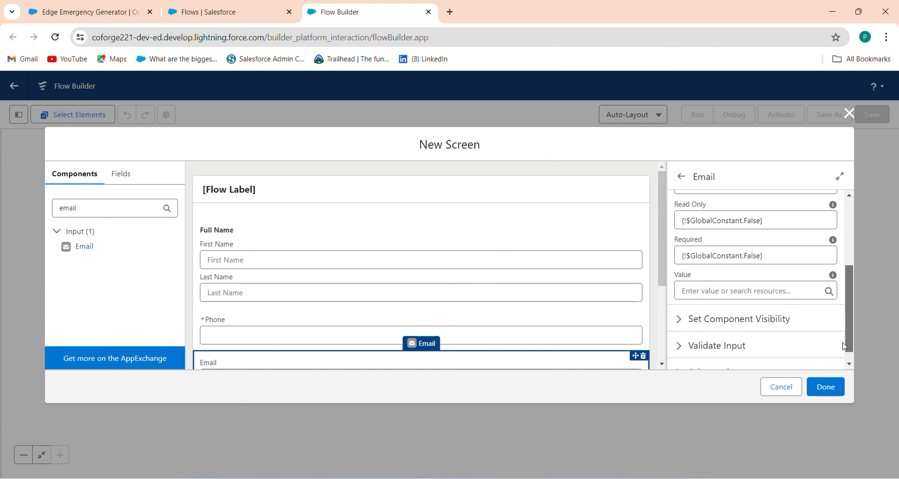
{"action": "triple_click", "coordinate": [768, 249]}
{"action": "key", "text": "BackSpace"}
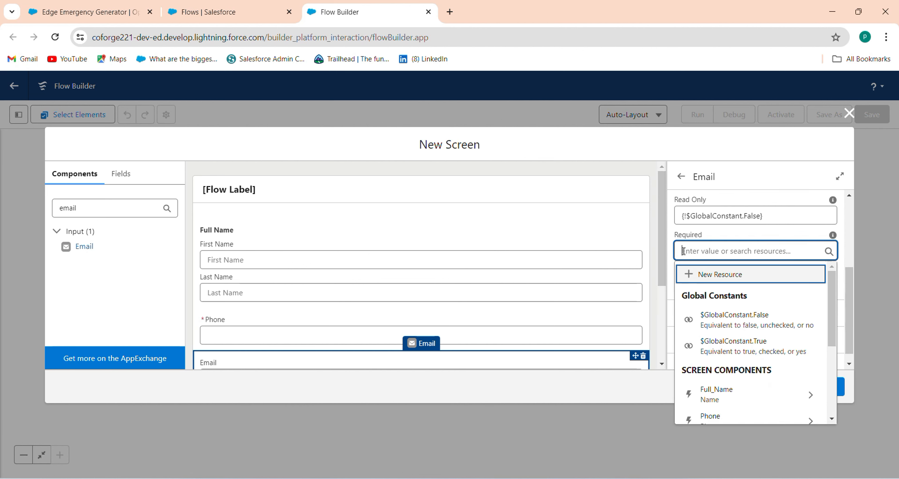
{"action": "left_click", "coordinate": [730, 348]}
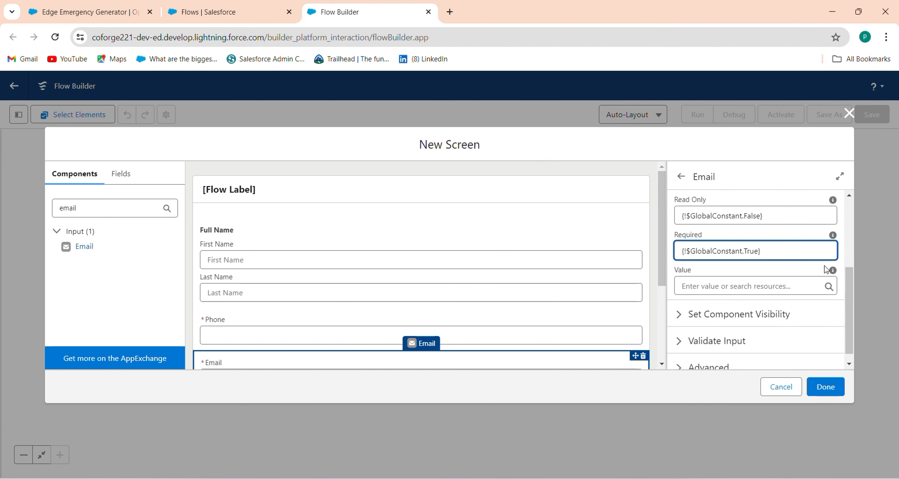
{"action": "mouse_move", "coordinate": [833, 269]}
{"action": "scroll", "coordinate": [849, 307], "scroll_direction": "up", "scroll_amount": 4}
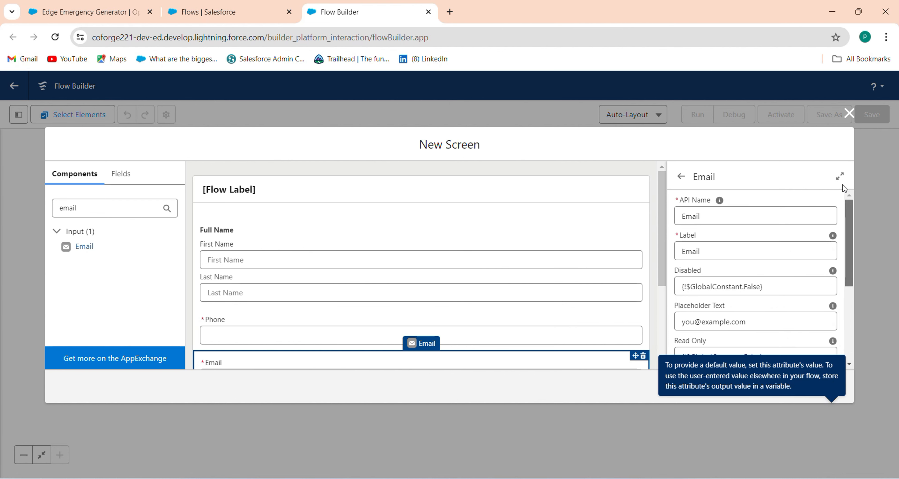
Set the screen's label to "Simple Form" and its API name to Simple_Form, and finish the screen element.
{"action": "left_click", "coordinate": [552, 184]}
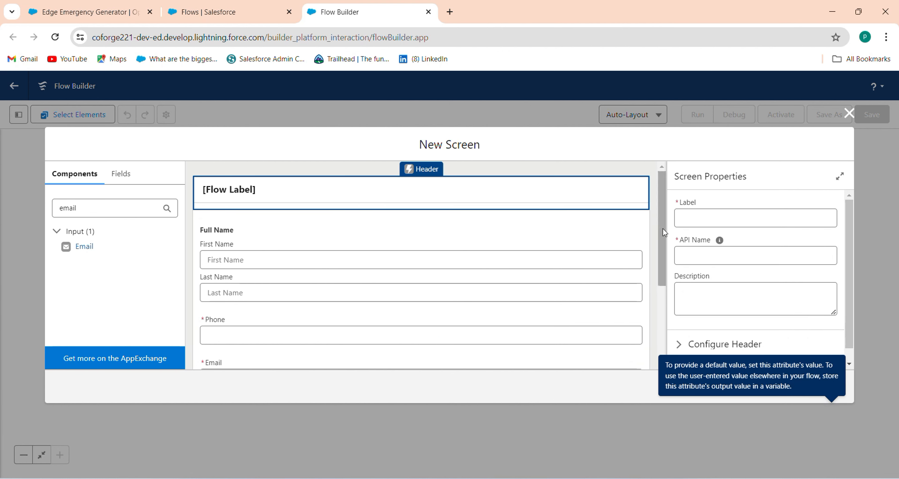
{"action": "left_click", "coordinate": [703, 214]}
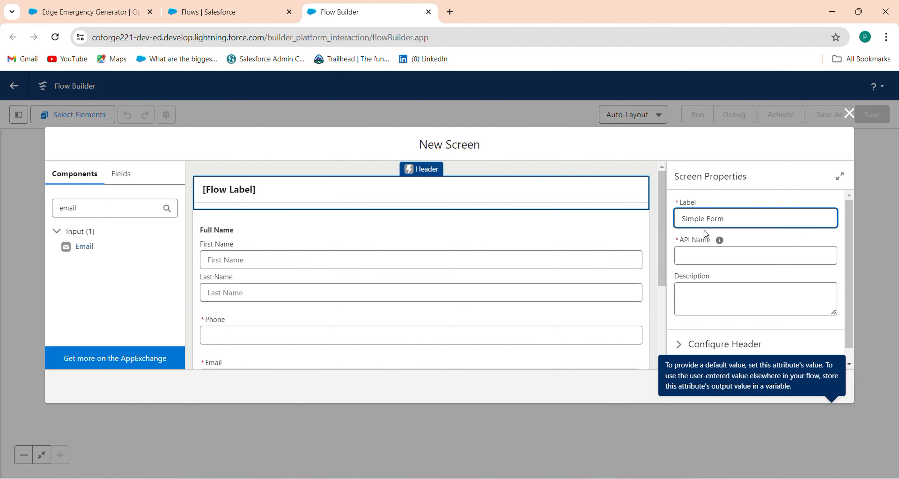
{"action": "left_click", "coordinate": [724, 257]}
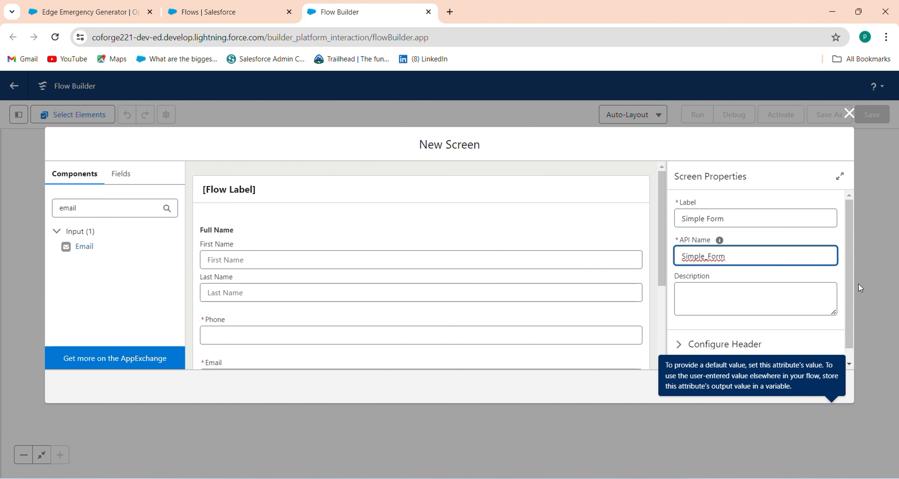
{"action": "scroll", "coordinate": [853, 332], "scroll_direction": "down", "scroll_amount": 1}
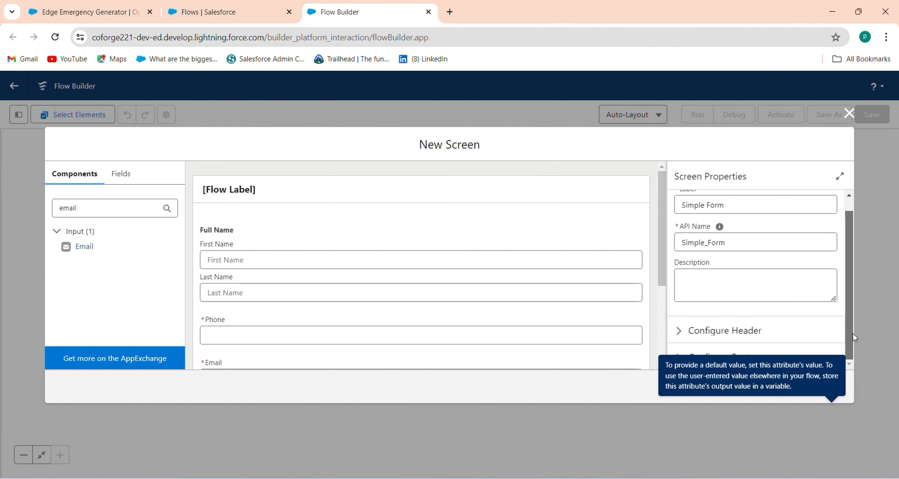
{"action": "left_click", "coordinate": [539, 225]}
{"action": "left_click", "coordinate": [515, 182]}
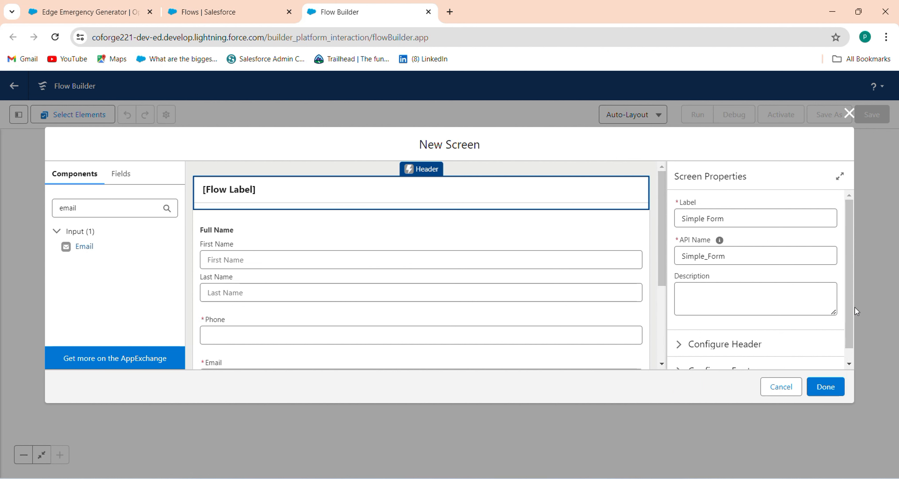
{"action": "scroll", "coordinate": [851, 356], "scroll_direction": "down", "scroll_amount": 1}
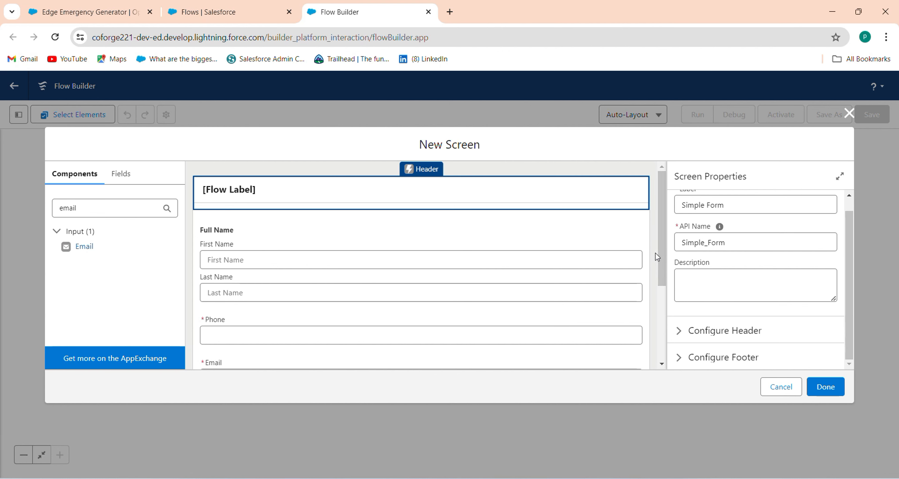
{"action": "left_click_drag", "start_coordinate": [658, 255], "coordinate": [733, 175]}
{"action": "left_click", "coordinate": [831, 381]}
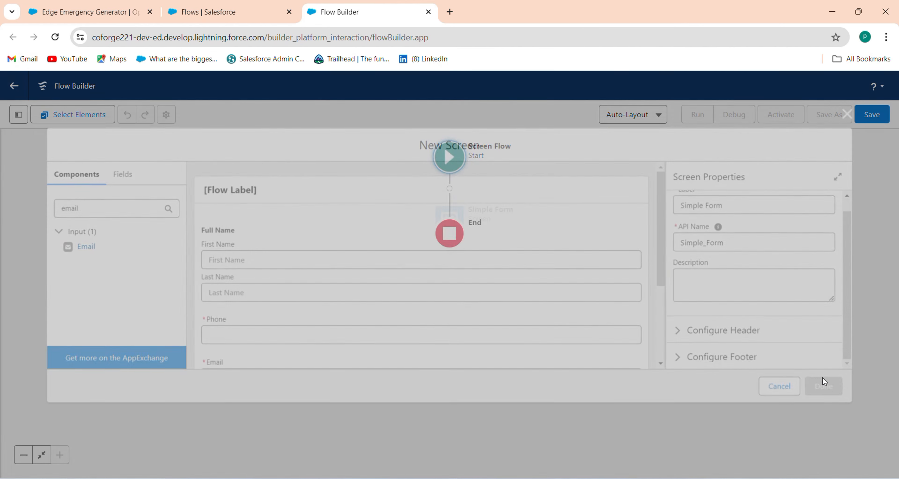
Save the flow with the label "Create a Simple Form" and API name Create_a_Simple_Form, and activate it.
{"action": "left_click", "coordinate": [870, 115]}
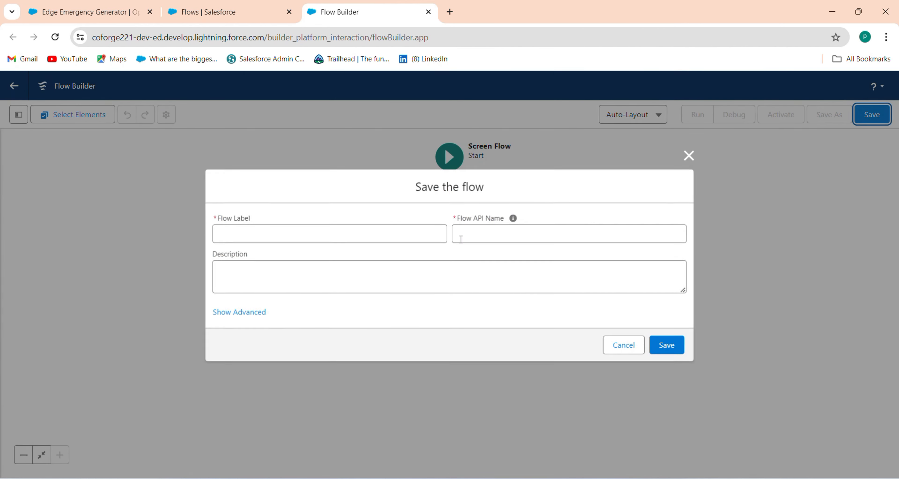
{"action": "left_click", "coordinate": [386, 235]}
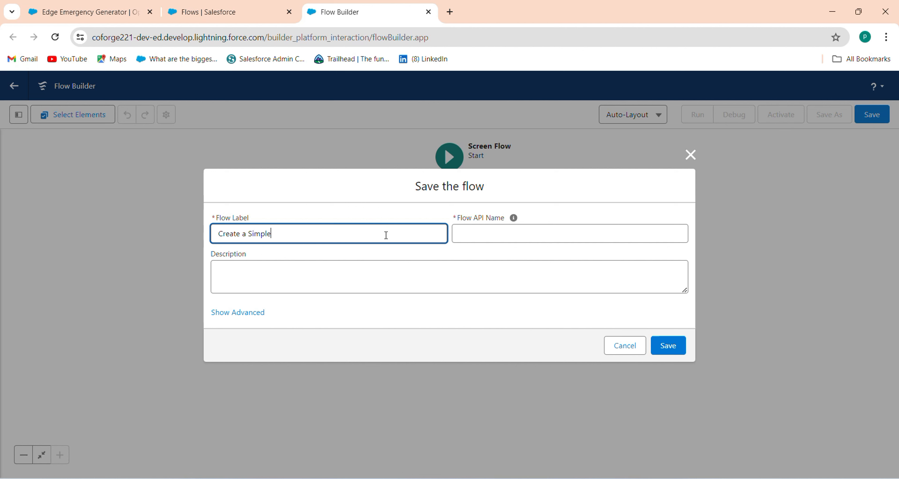
{"action": "type", "text": "Create a Simple Form"}
{"action": "key", "text": "Tab"}
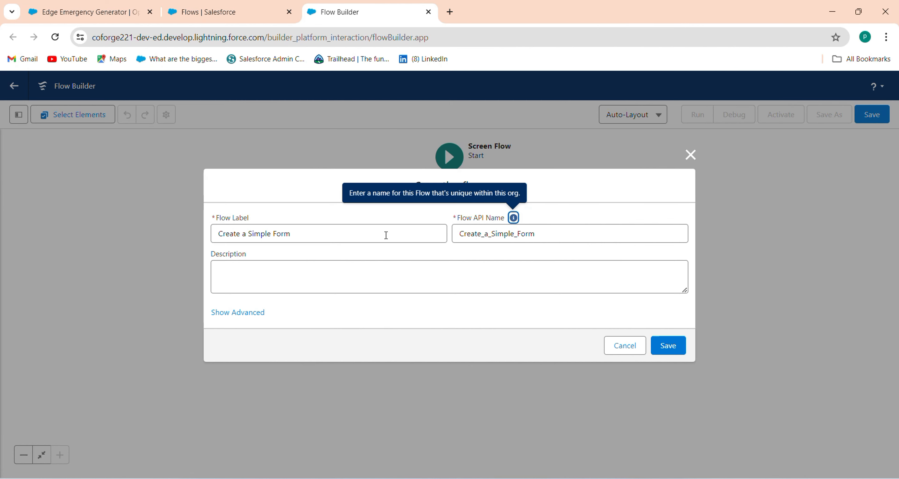
{"action": "left_click", "coordinate": [668, 345]}
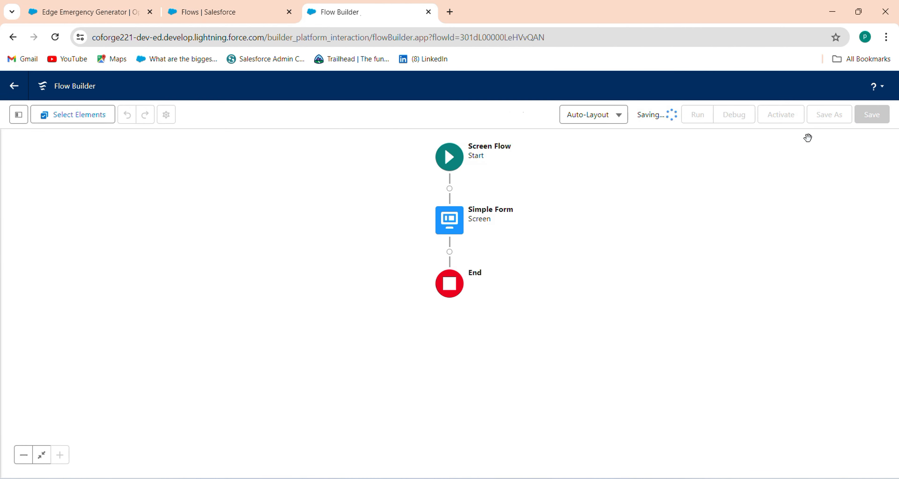
{"action": "left_click", "coordinate": [781, 118]}
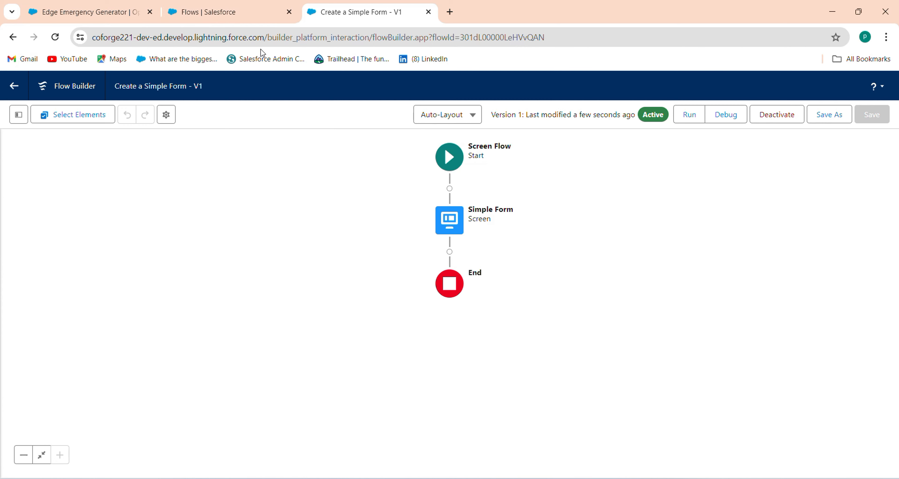
Switch to the Sales app and open the first lead record in the My Leads list.
{"action": "left_click", "coordinate": [112, 8]}
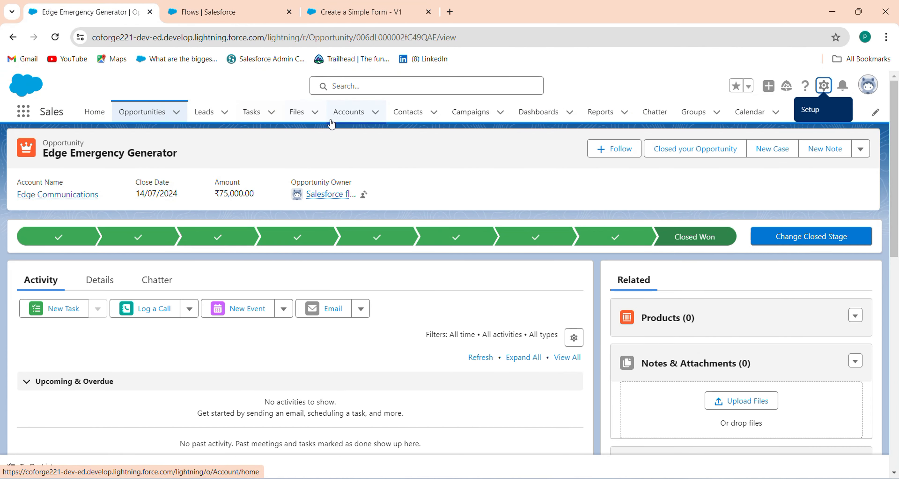
{"action": "left_click", "coordinate": [200, 113]}
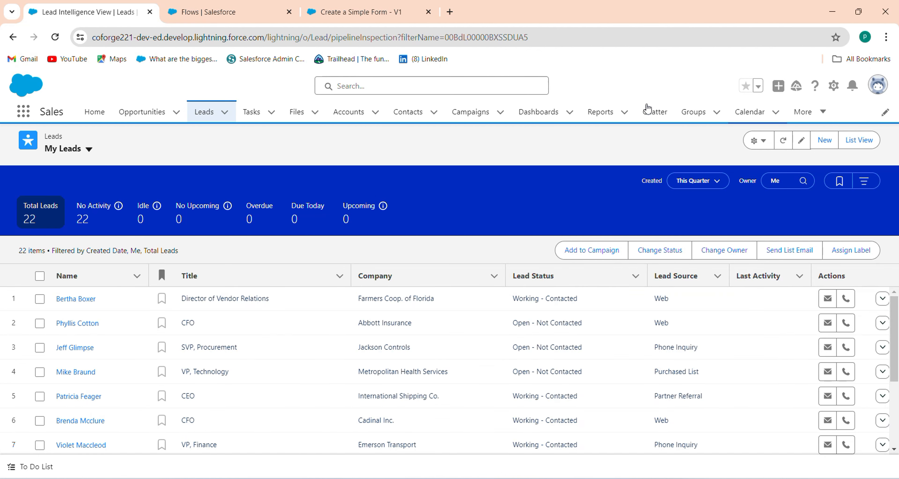
{"action": "left_click", "coordinate": [67, 300]}
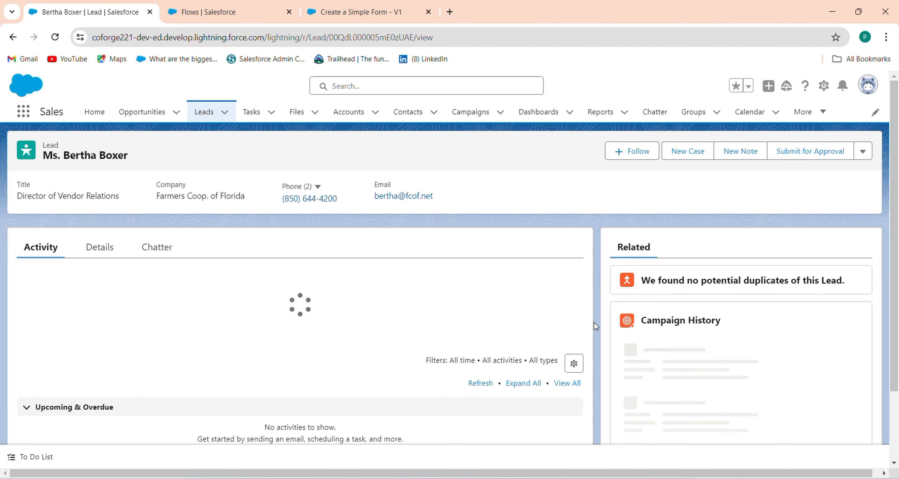
Start a new action in the Lead object's setup and set its action type to Flow.
{"action": "left_click", "coordinate": [824, 87]}
{"action": "left_click", "coordinate": [763, 241]}
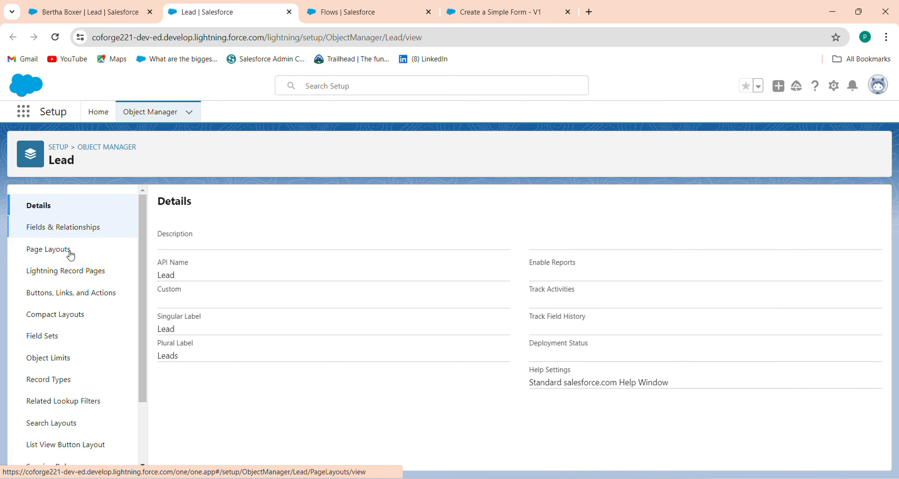
{"action": "left_click", "coordinate": [70, 255]}
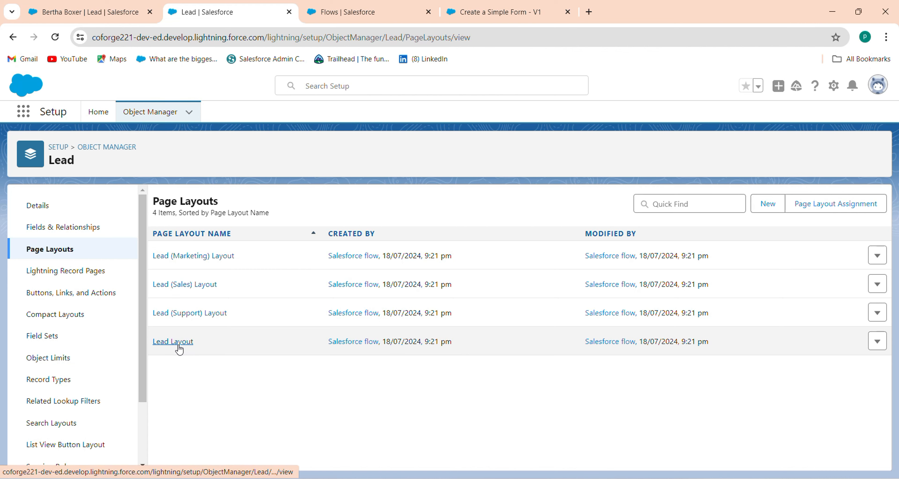
{"action": "left_click", "coordinate": [52, 293]}
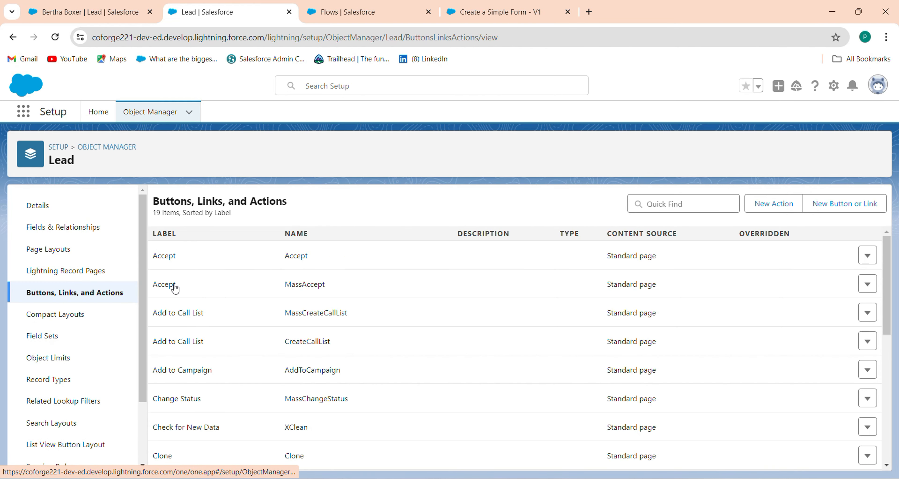
{"action": "left_click", "coordinate": [773, 205]}
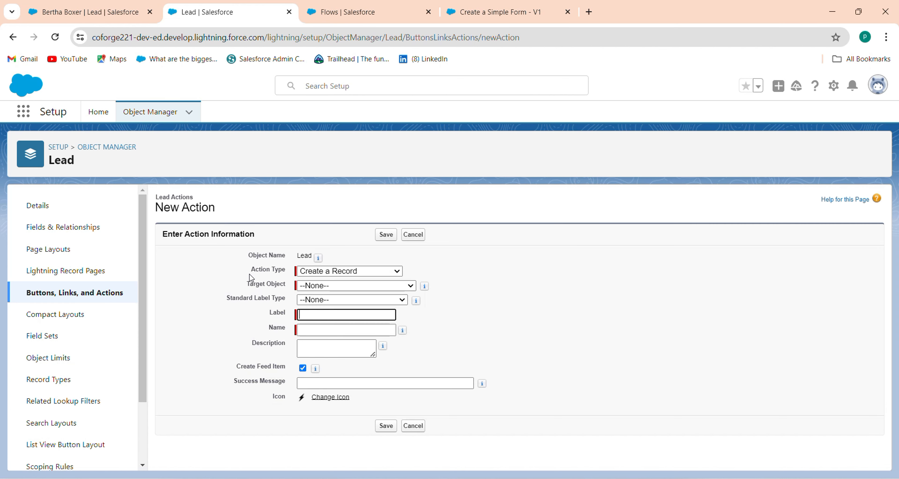
{"action": "left_click", "coordinate": [345, 271]}
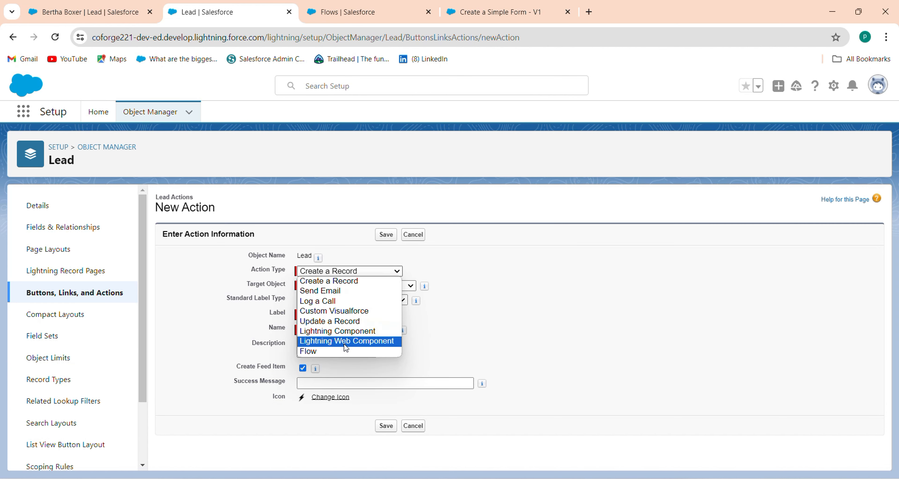
{"action": "left_click", "coordinate": [345, 351]}
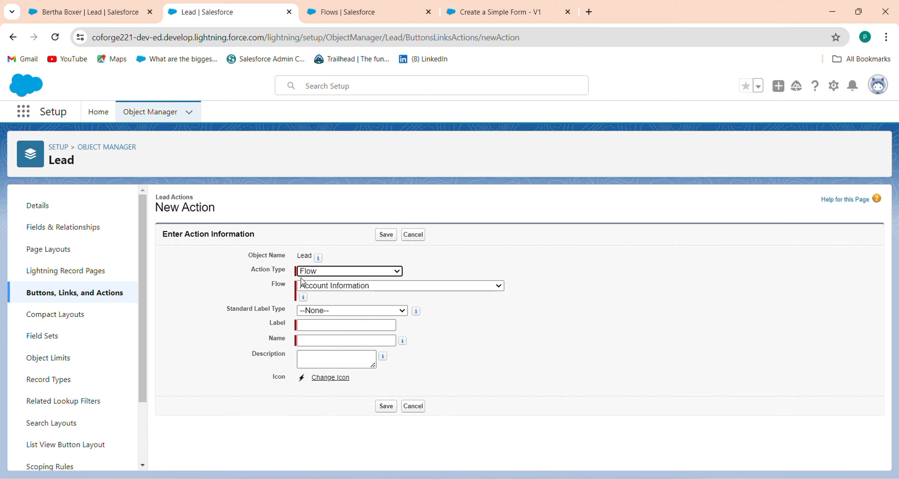
Choose the Create a Simple Form flow for the new Lead action.
{"action": "left_click", "coordinate": [312, 286]}
{"action": "scroll", "coordinate": [366, 226], "scroll_direction": "down", "scroll_amount": 1}
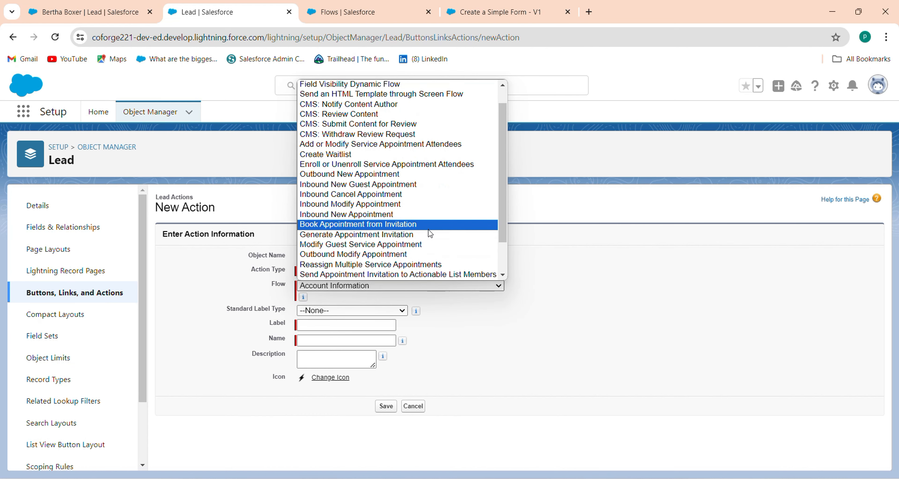
{"action": "key", "text": "c"}
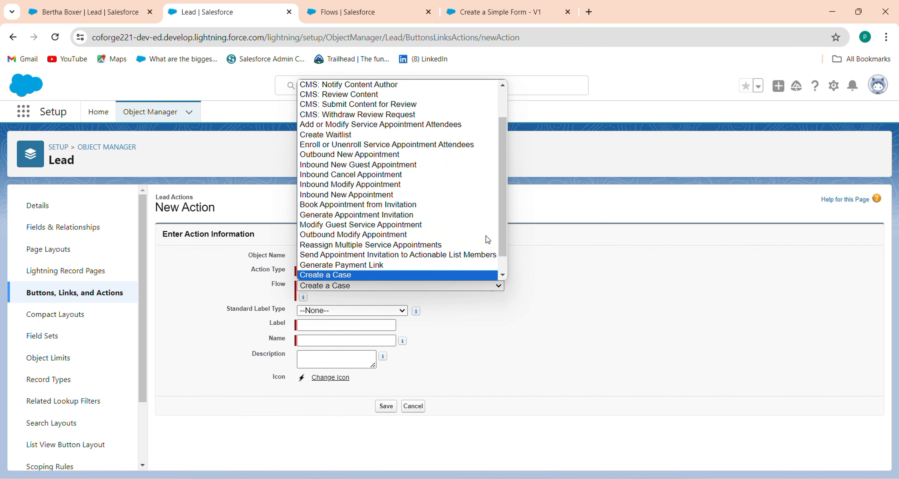
{"action": "scroll", "coordinate": [503, 253], "scroll_direction": "down", "scroll_amount": 1}
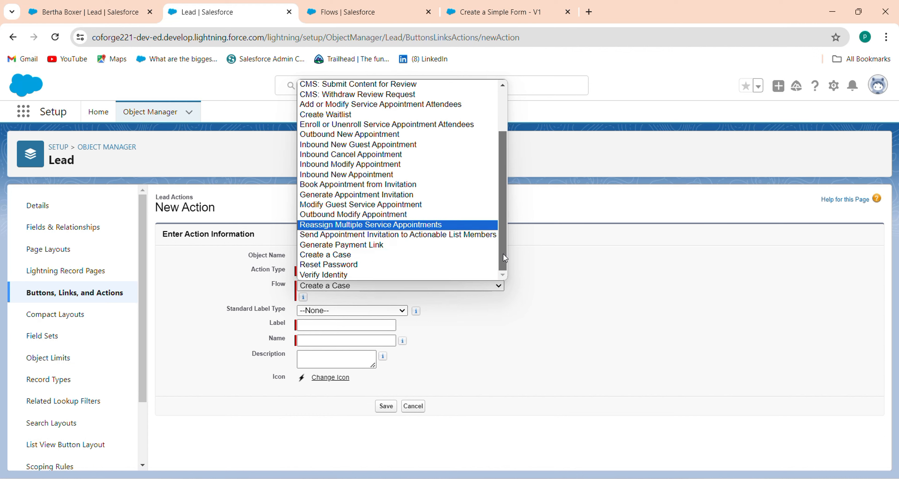
{"action": "left_click_drag", "start_coordinate": [502, 259], "coordinate": [502, 193]}
{"action": "left_click_drag", "start_coordinate": [501, 160], "coordinate": [501, 163]}
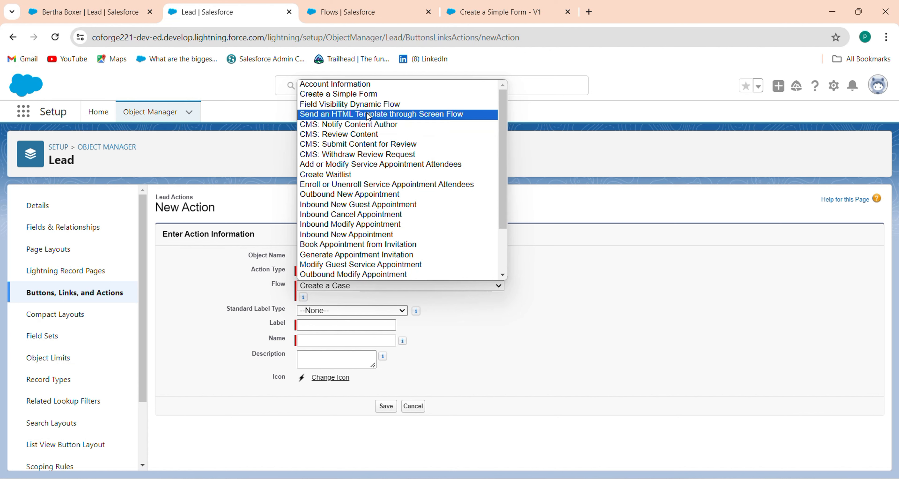
{"action": "left_click", "coordinate": [376, 93]}
Give the action the label and name Form, and save it.
{"action": "left_click", "coordinate": [345, 325]}
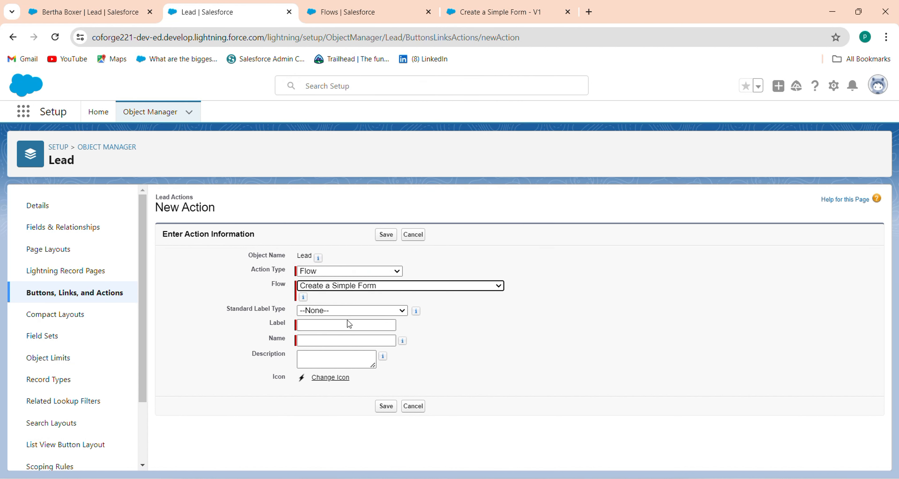
{"action": "type", "text": "Si"}
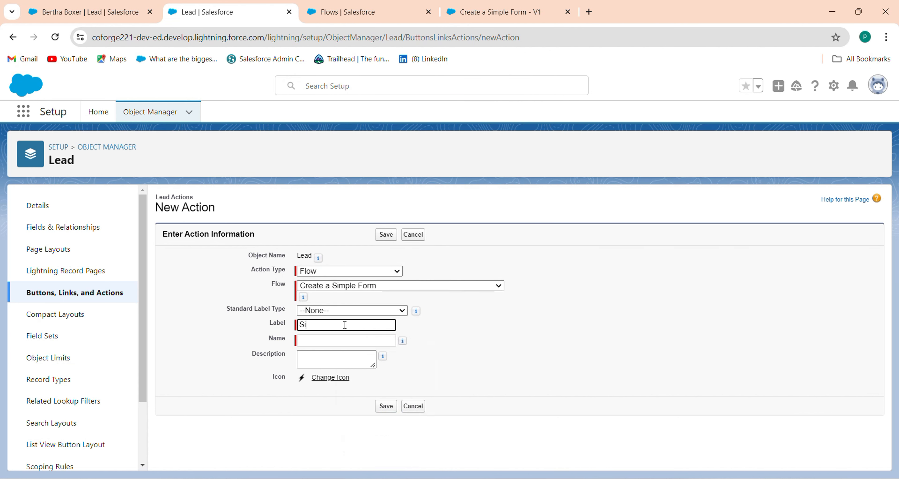
{"action": "key", "text": "BackSpace"}
{"action": "key", "text": "BackSpace"}
{"action": "type", "text": "For"}
{"action": "left_click", "coordinate": [342, 342]}
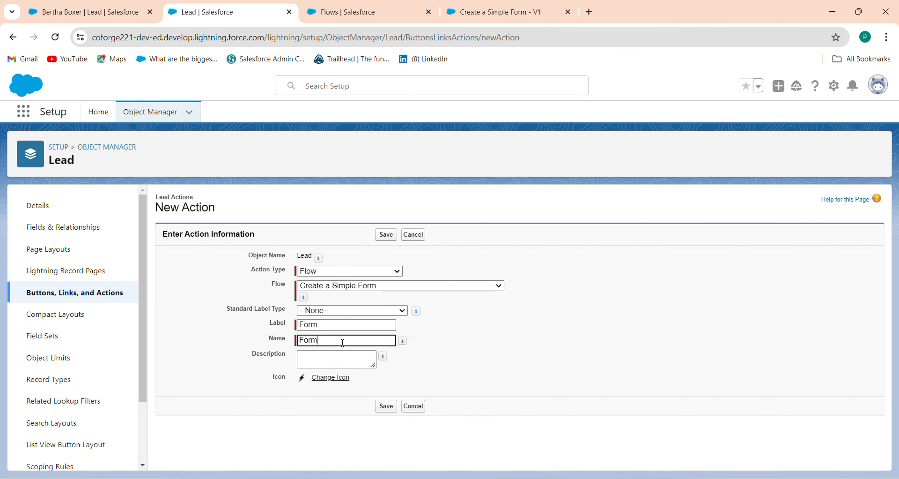
{"action": "left_click", "coordinate": [385, 405]}
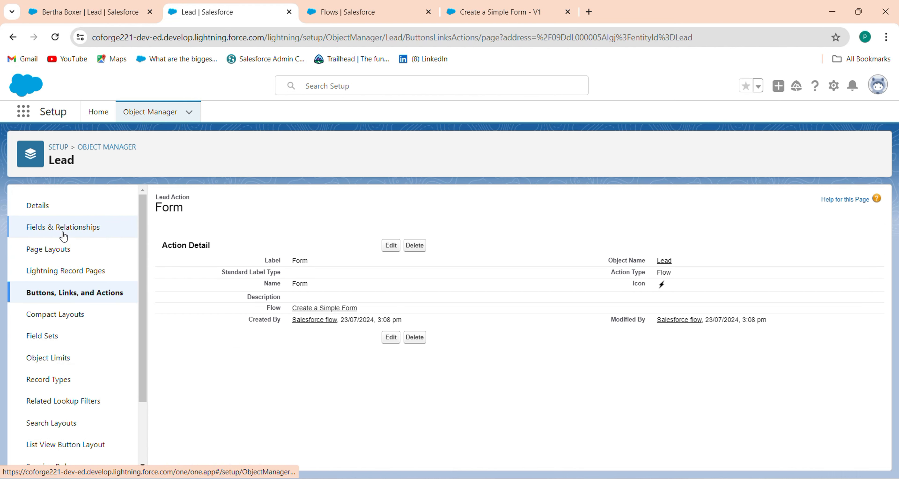
Open the Lead Layout page layout for editing and show its available Mobile & Lightning Actions.
{"action": "left_click", "coordinate": [63, 249]}
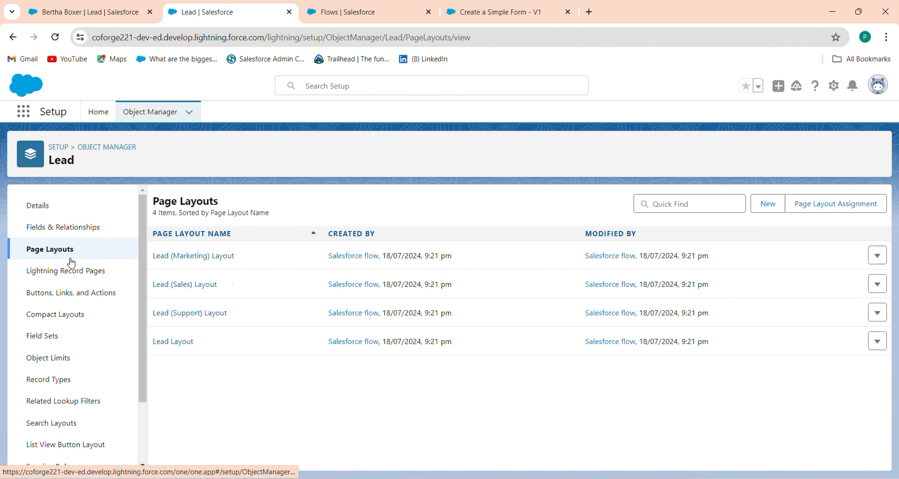
{"action": "left_click", "coordinate": [185, 344]}
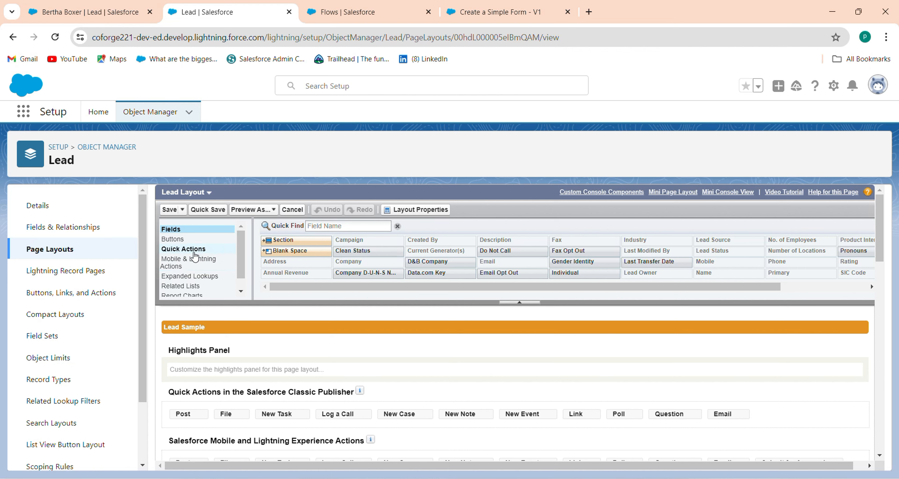
{"action": "left_click", "coordinate": [192, 265]}
{"action": "left_click", "coordinate": [201, 275]}
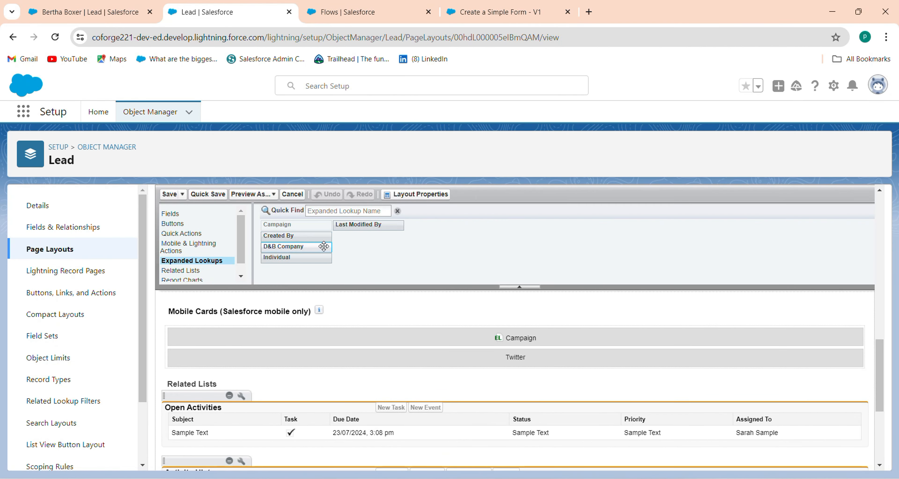
{"action": "left_click", "coordinate": [208, 245]}
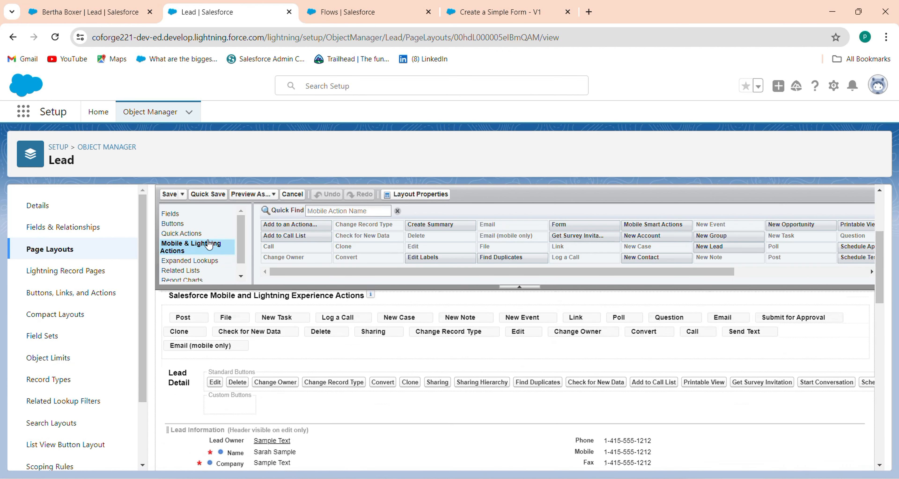
Find the Form action, place it first in the Salesforce Mobile and Lightning Experience Actions, and save the layout.
{"action": "left_click", "coordinate": [353, 212]}
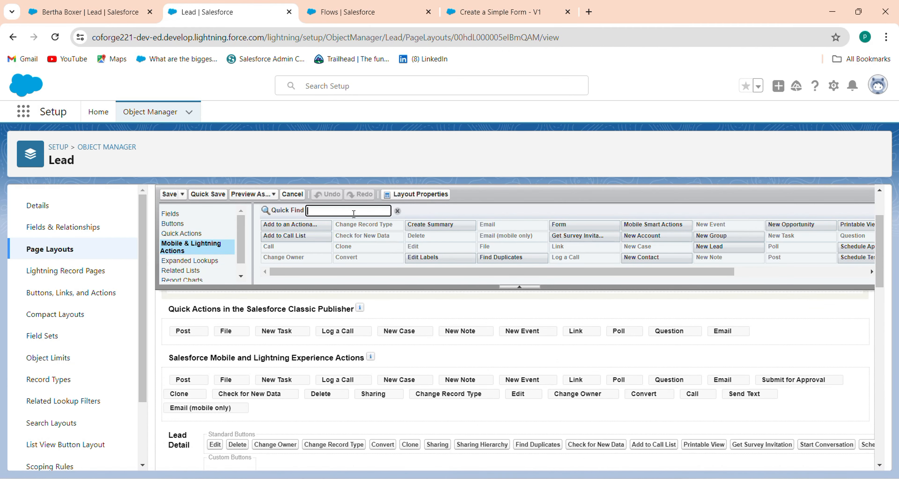
{"action": "type", "text": "for"}
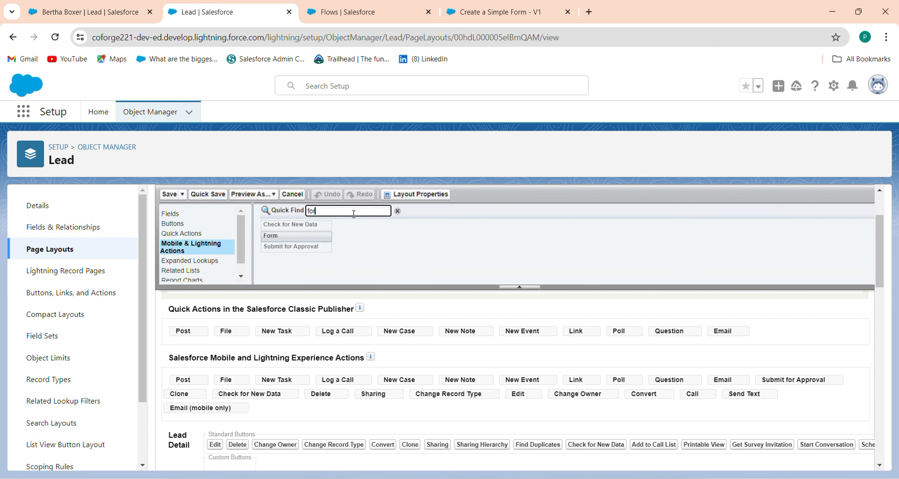
{"action": "left_click_drag", "start_coordinate": [324, 229], "coordinate": [178, 387]}
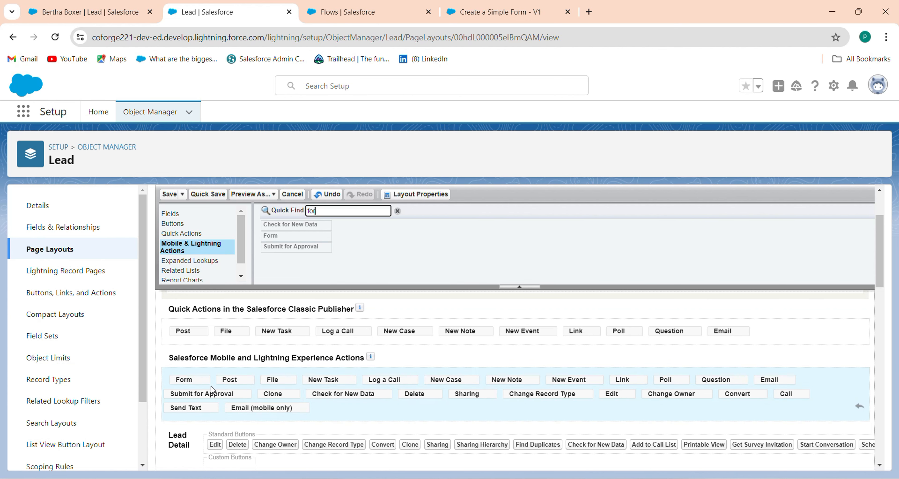
{"action": "left_click", "coordinate": [208, 194]}
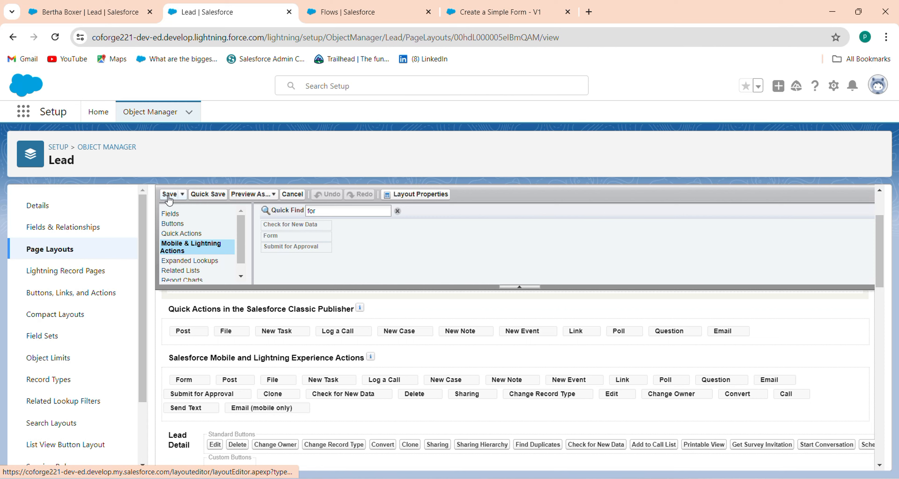
{"action": "left_click", "coordinate": [170, 194]}
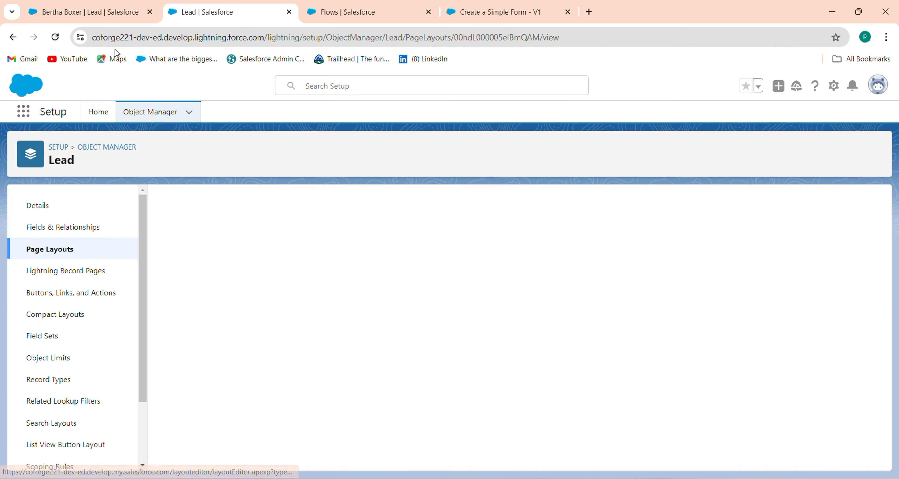
Return to the open lead record, reload it, and launch the Form action.
{"action": "left_click", "coordinate": [86, 14]}
{"action": "left_click", "coordinate": [55, 37]}
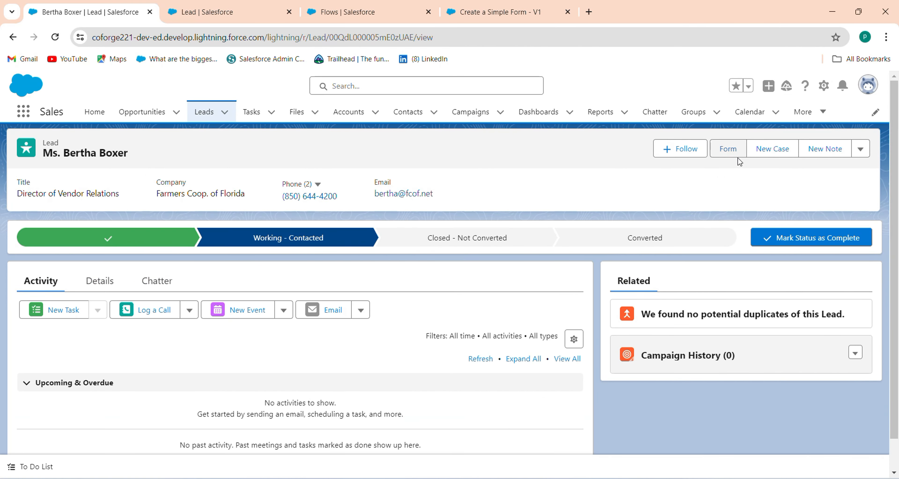
{"action": "left_click", "coordinate": [728, 153]}
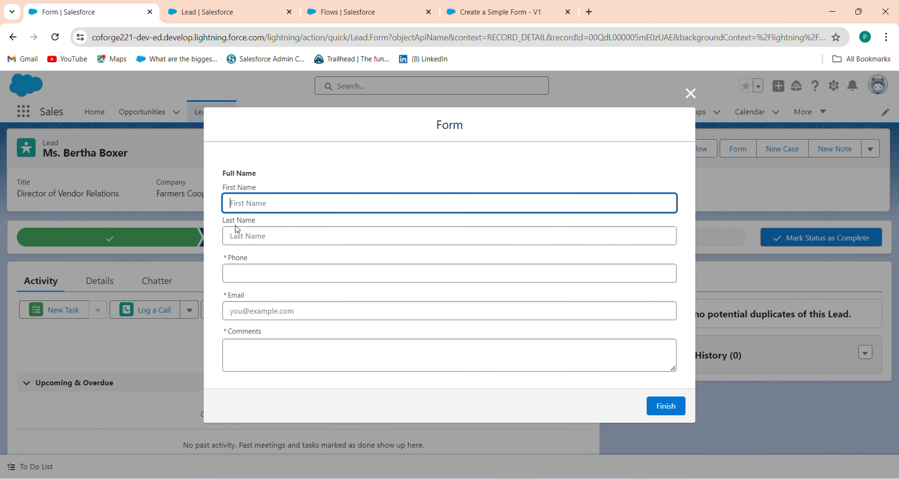
Test the form's required Phone, Email and Comments fields by leaving each one empty, and close the form.
{"action": "left_click", "coordinate": [245, 269]}
{"action": "left_click", "coordinate": [241, 315]}
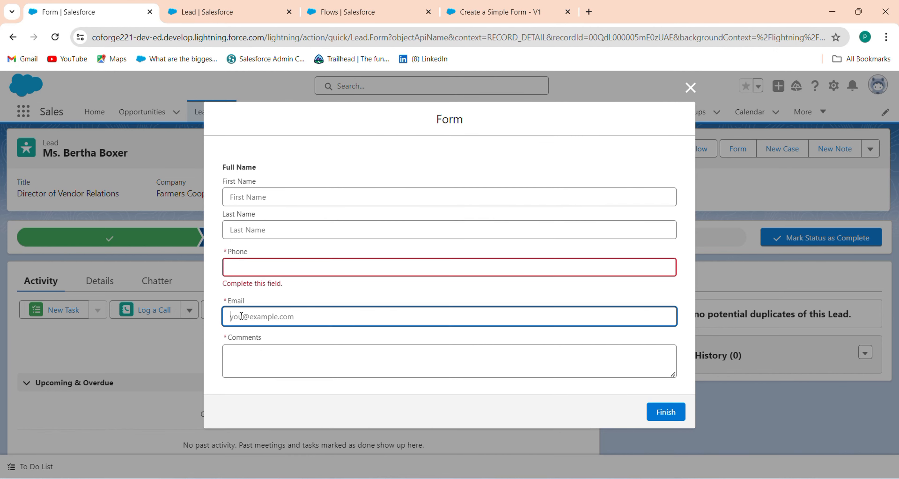
{"action": "left_click", "coordinate": [247, 364]}
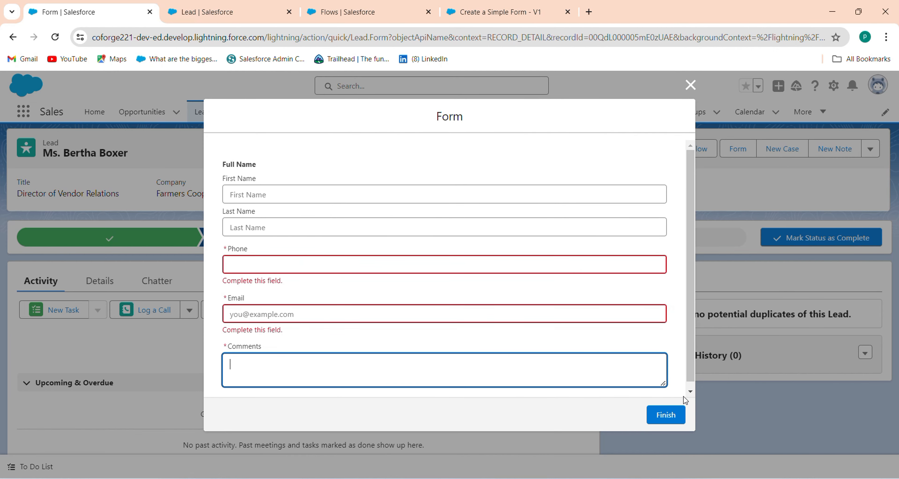
{"action": "left_click", "coordinate": [698, 394]}
{"action": "double_click", "coordinate": [697, 393]}
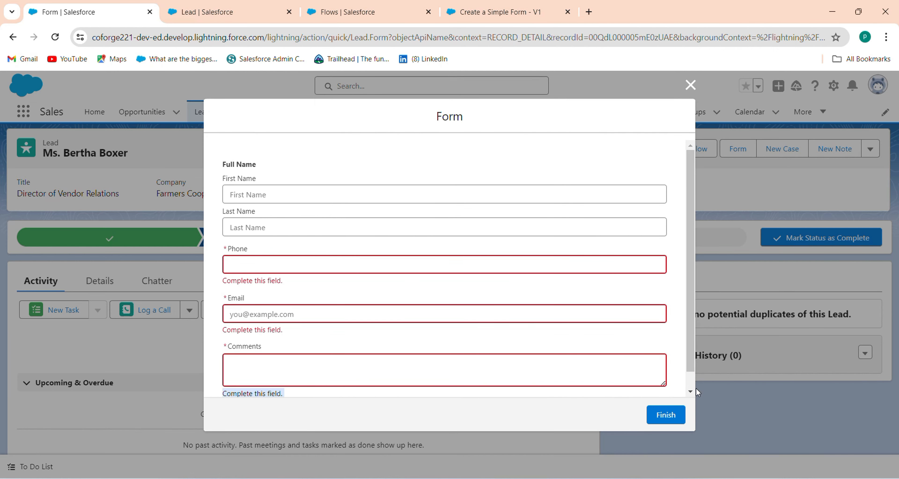
{"action": "left_click", "coordinate": [687, 90]}
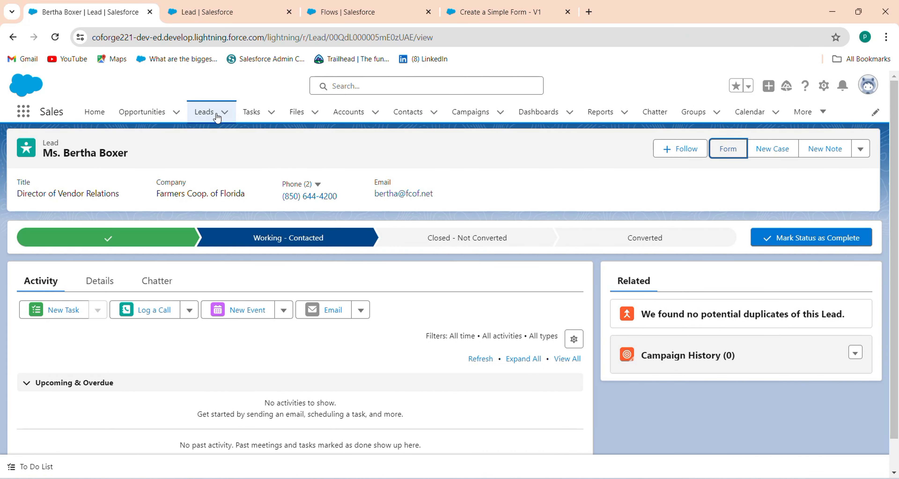
Open the Cadinal Inc. lead from the My Leads list, launch its Form action, and close the form.
{"action": "left_click", "coordinate": [214, 115]}
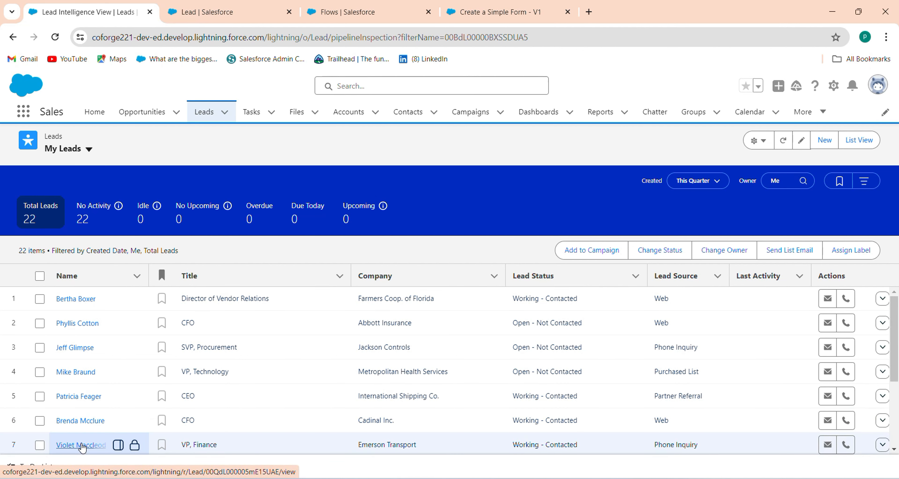
{"action": "left_click", "coordinate": [81, 423]}
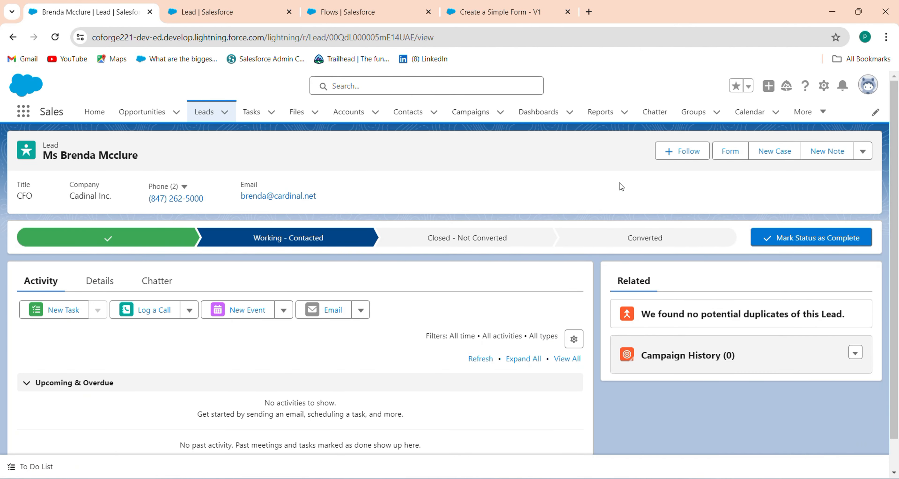
{"action": "left_click", "coordinate": [726, 151]}
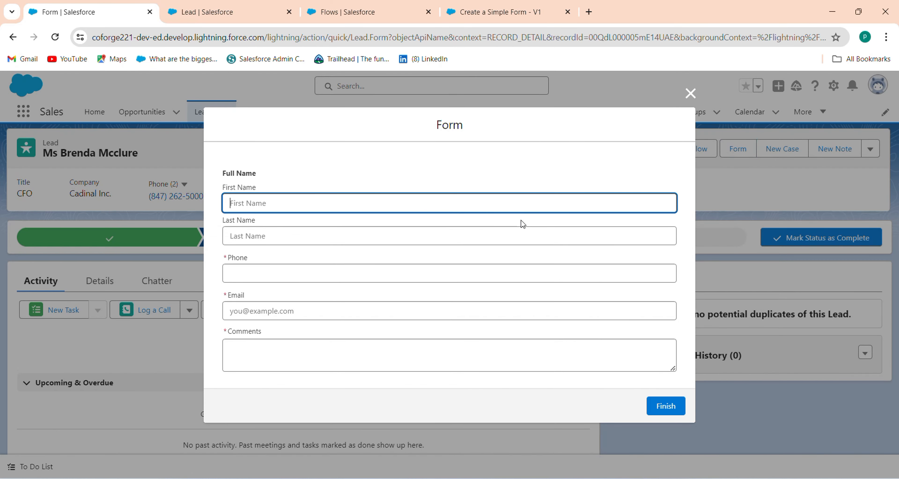
{"action": "left_click", "coordinate": [689, 102]}
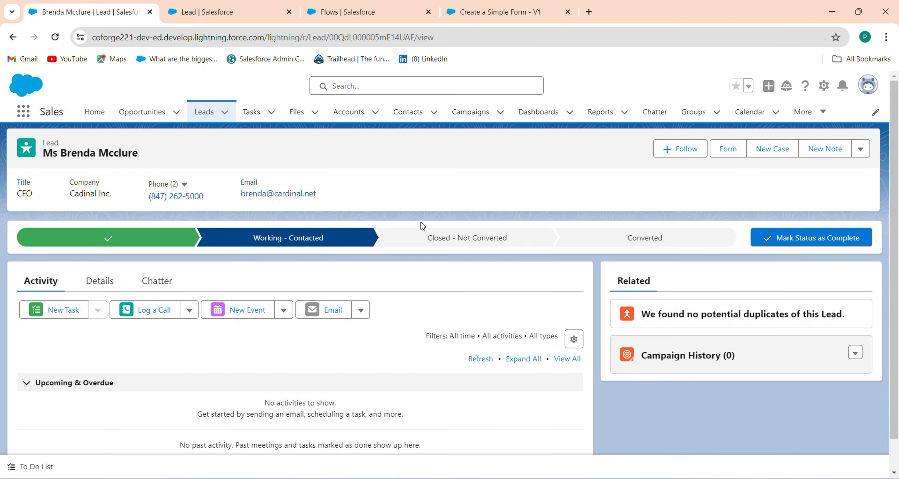